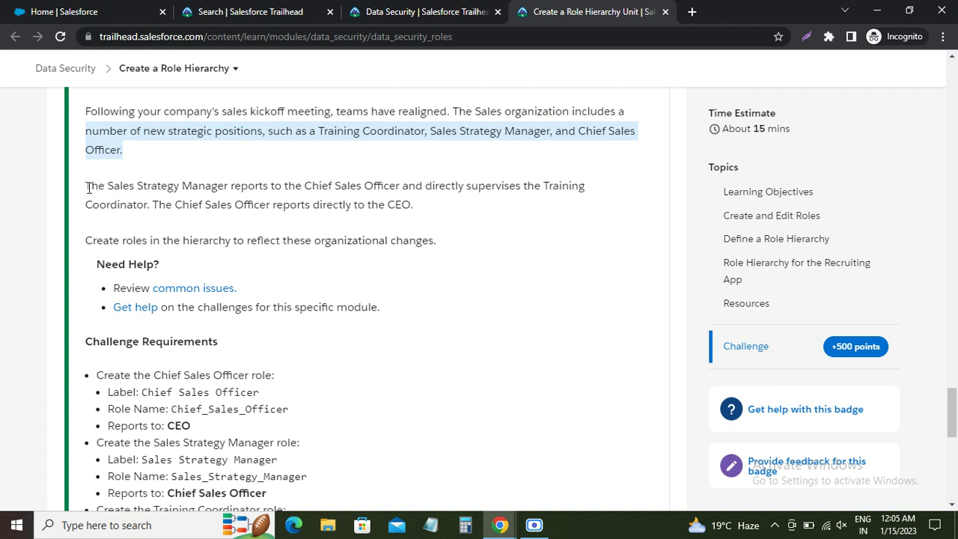
Read the role hierarchy challenge scenario and its list of requirements for the three new roles.
{"action": "left_click_drag", "start_coordinate": [88, 187], "coordinate": [208, 184]}
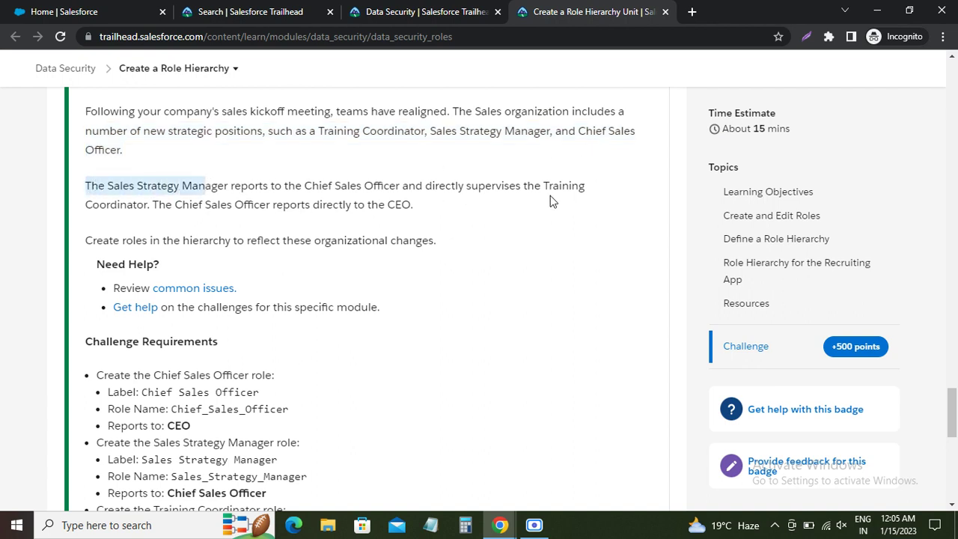
{"action": "left_click_drag", "start_coordinate": [157, 208], "coordinate": [392, 220]}
{"action": "scroll", "coordinate": [120, 225], "scroll_direction": "down", "scroll_amount": 1}
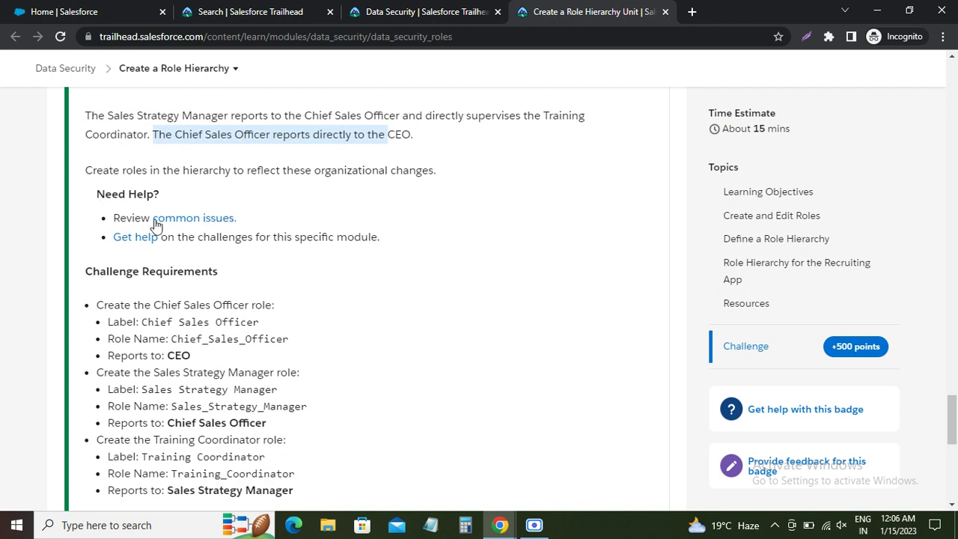
{"action": "scroll", "coordinate": [95, 164], "scroll_direction": "down", "scroll_amount": 2}
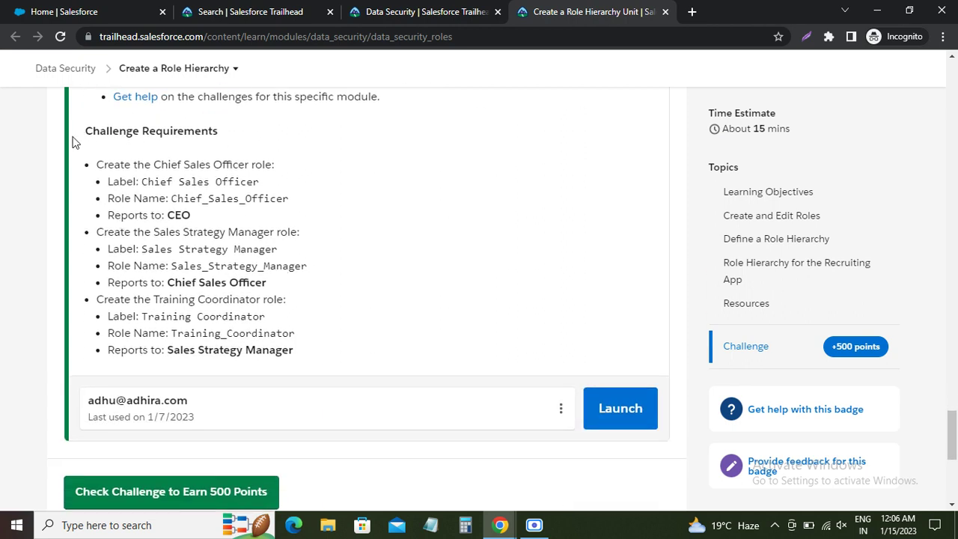
{"action": "left_click_drag", "start_coordinate": [88, 132], "coordinate": [210, 130]}
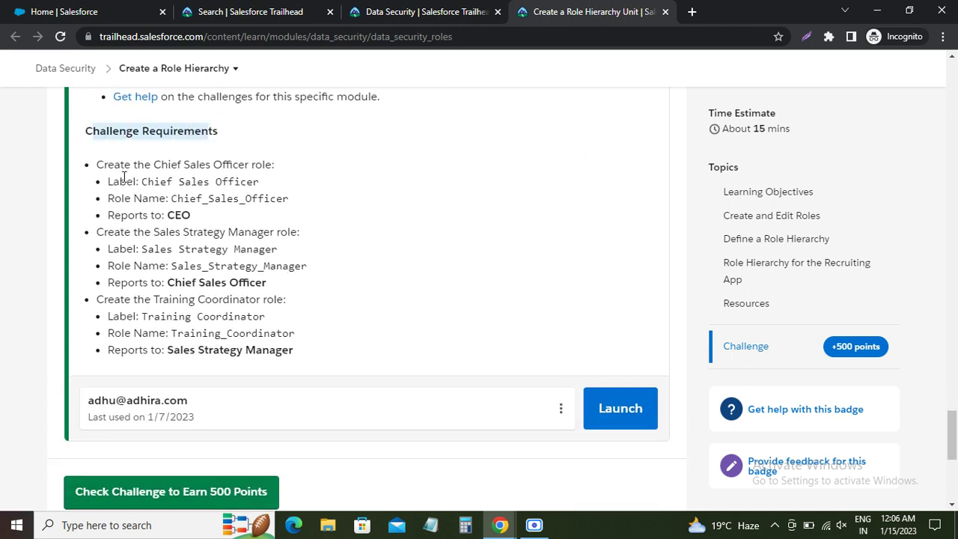
Launch the hands-on org for the challenge and switch to its Setup home page.
{"action": "left_click", "coordinate": [625, 405]}
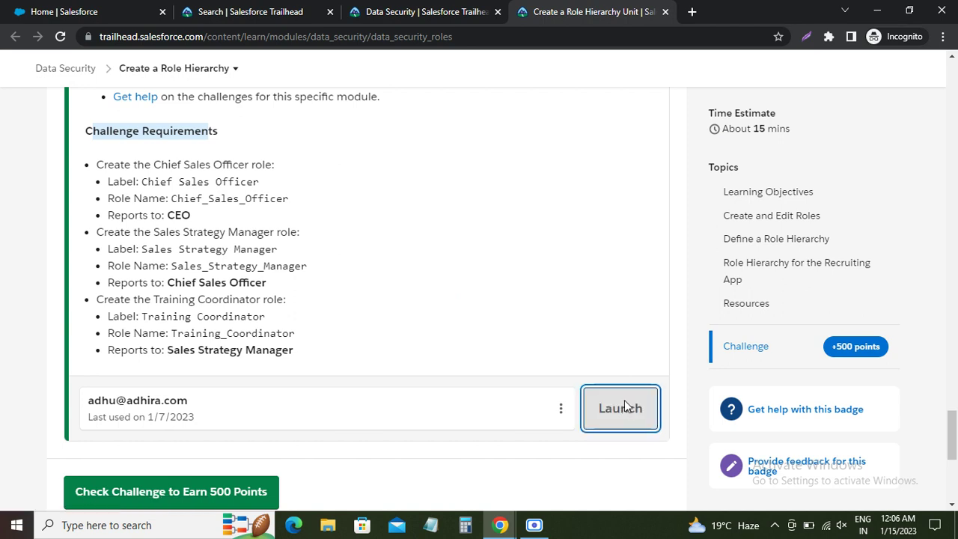
{"action": "left_click", "coordinate": [544, 12]}
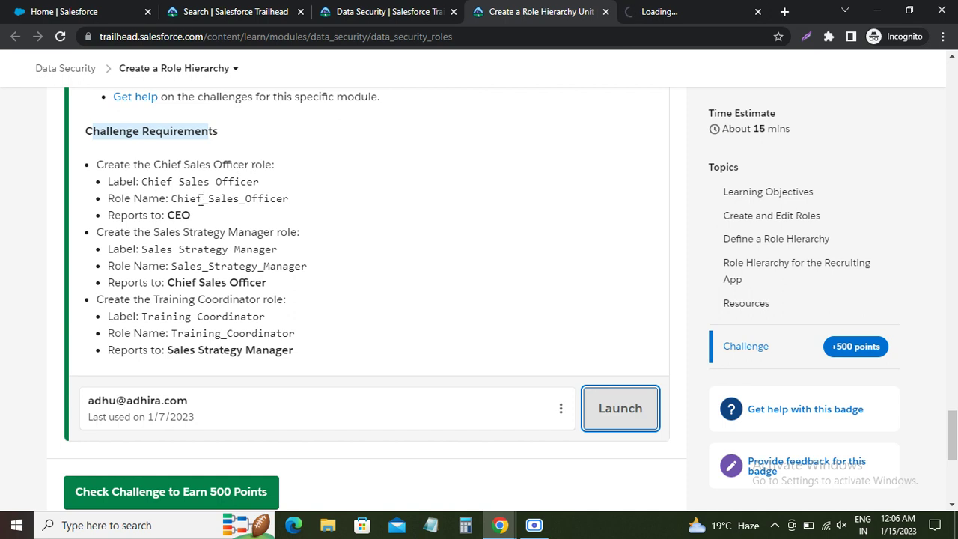
{"action": "left_click", "coordinate": [684, 12]}
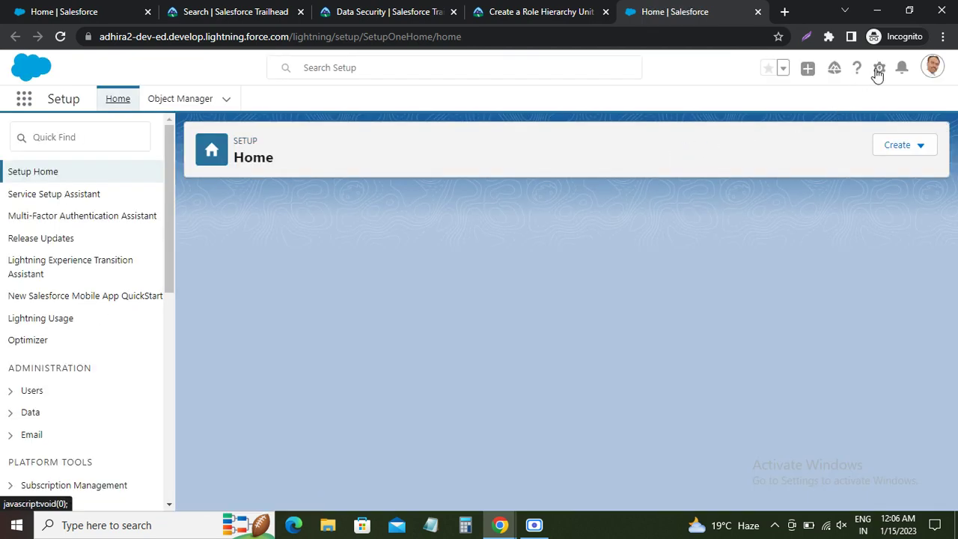
Find Roles in Setup and open the organization's role hierarchy for editing.
{"action": "left_click", "coordinate": [879, 69]}
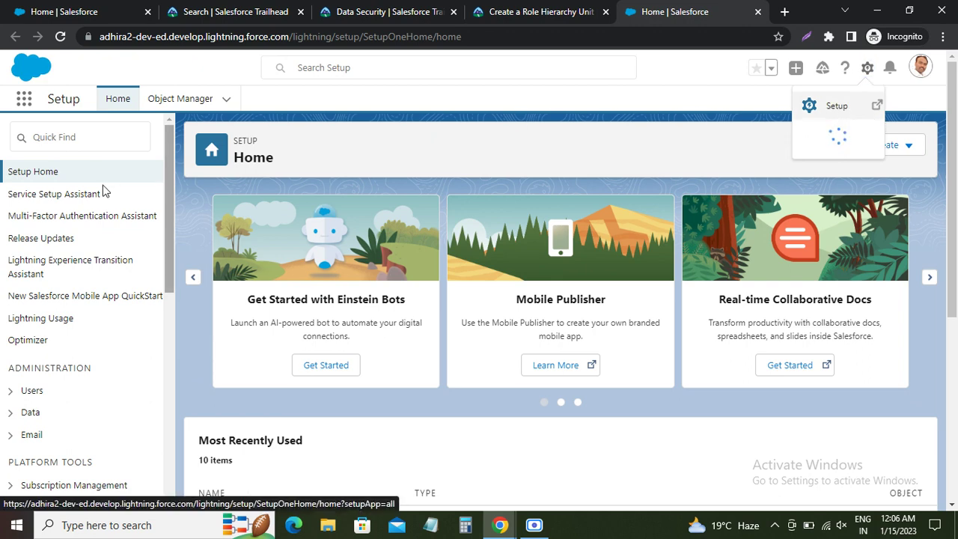
{"action": "left_click", "coordinate": [73, 138]}
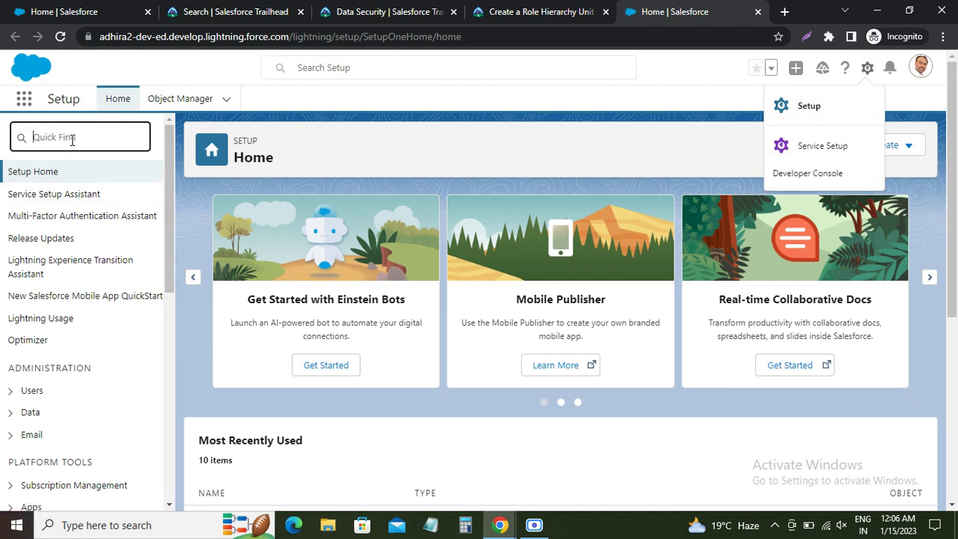
{"action": "type", "text": "R"}
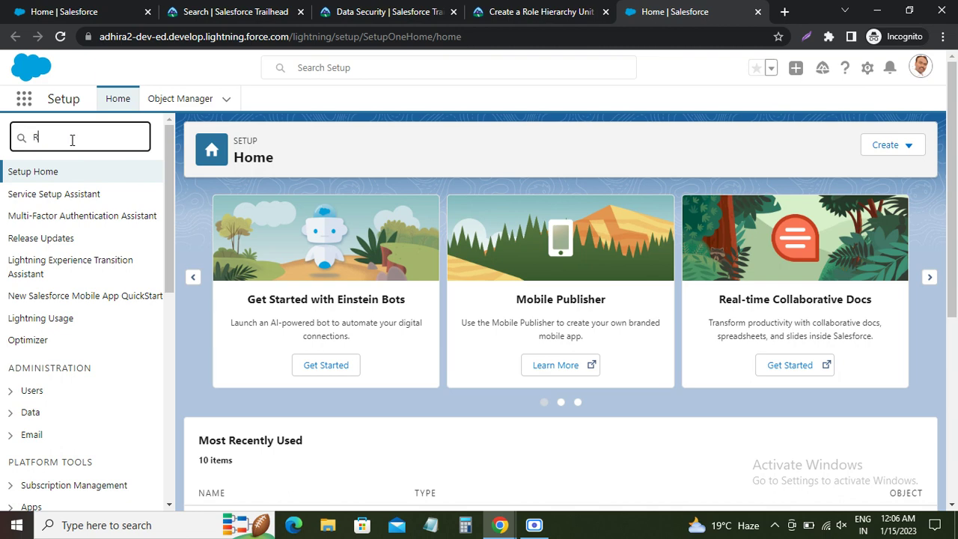
{"action": "type", "text": "ol"}
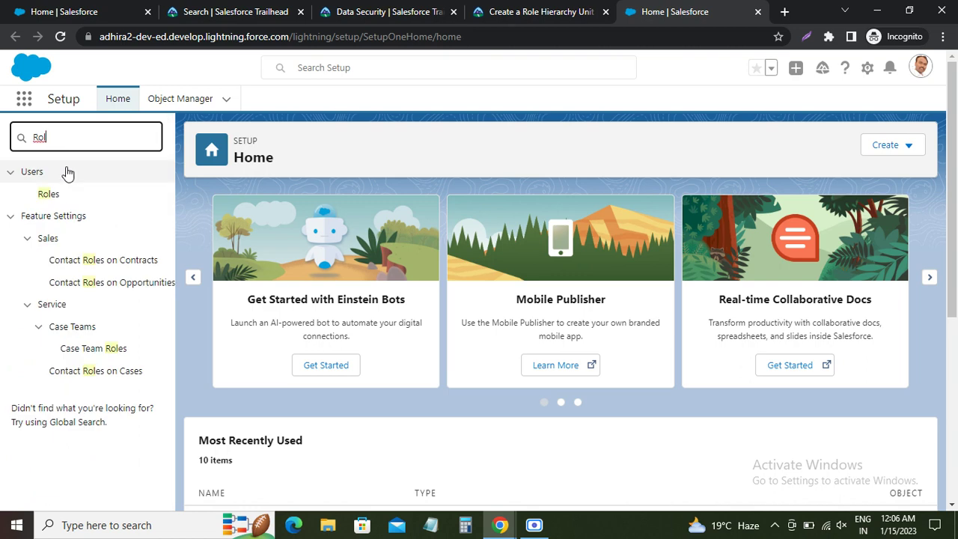
{"action": "left_click", "coordinate": [58, 199]}
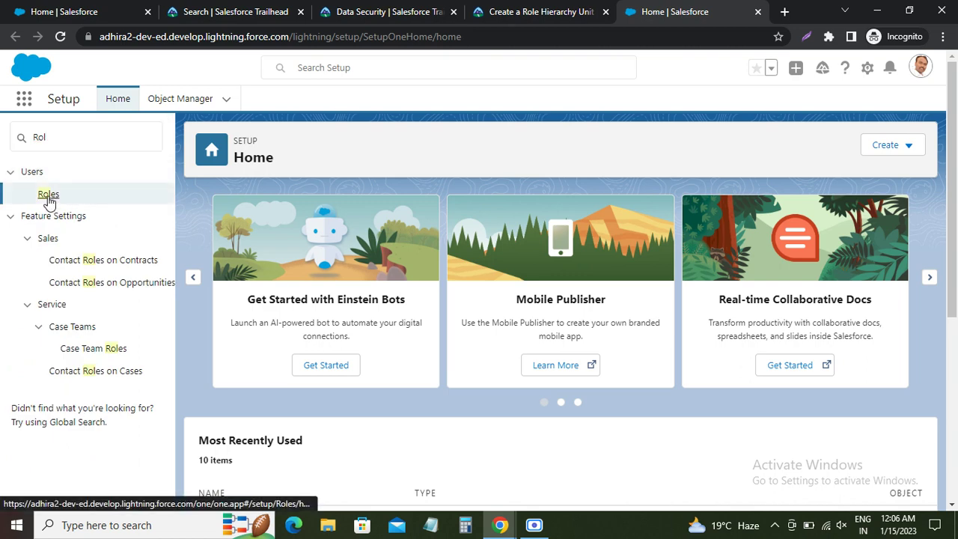
{"action": "left_click", "coordinate": [47, 196]}
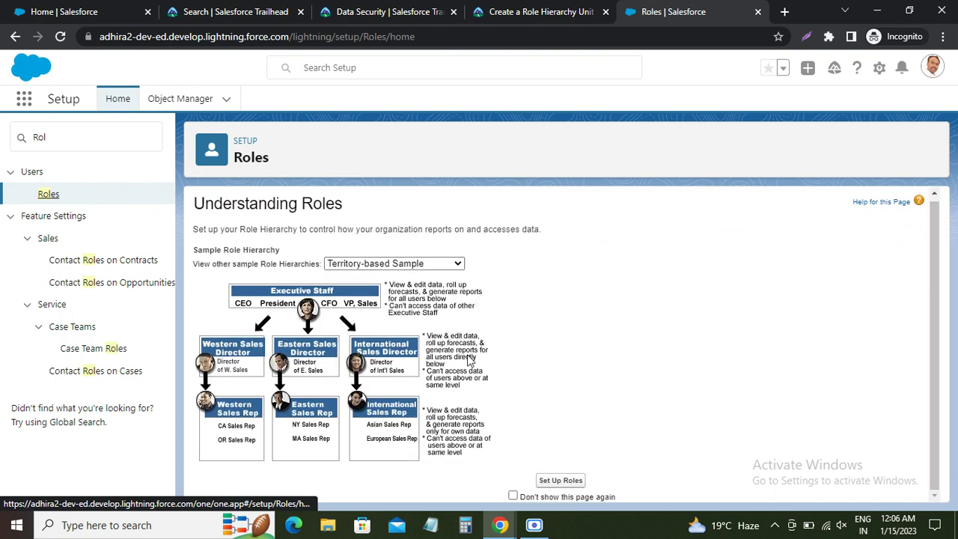
{"action": "left_click", "coordinate": [556, 481]}
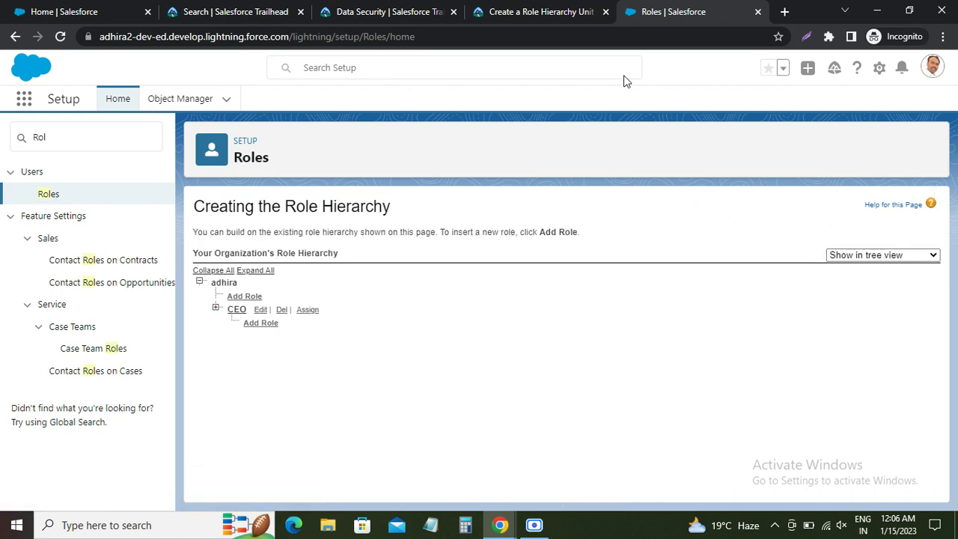
Add a role under CEO with the label Chief Sales Officer copied from the challenge and role name Chief_Sales_Officer.
{"action": "left_click", "coordinate": [500, 11]}
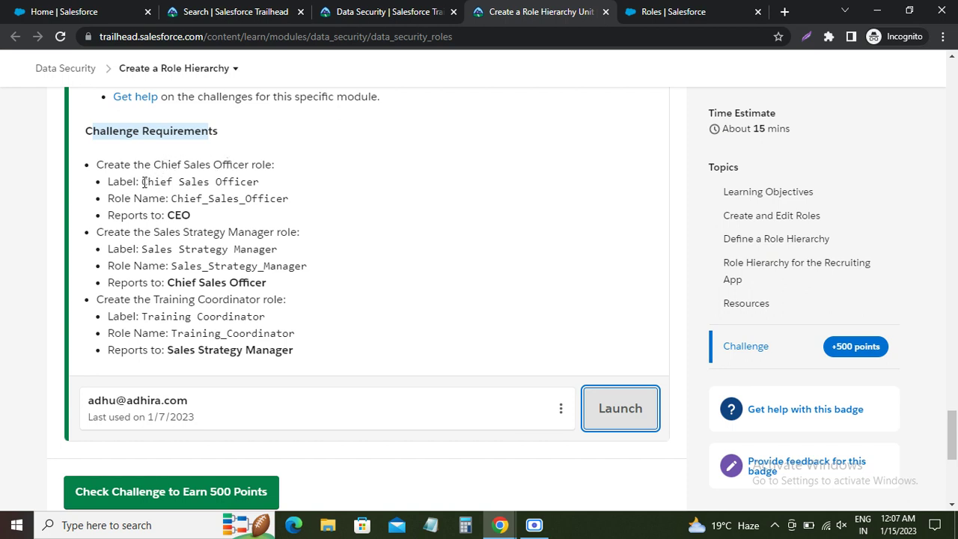
{"action": "left_click_drag", "start_coordinate": [142, 182], "coordinate": [254, 194]}
{"action": "key", "text": "ctrl+c"}
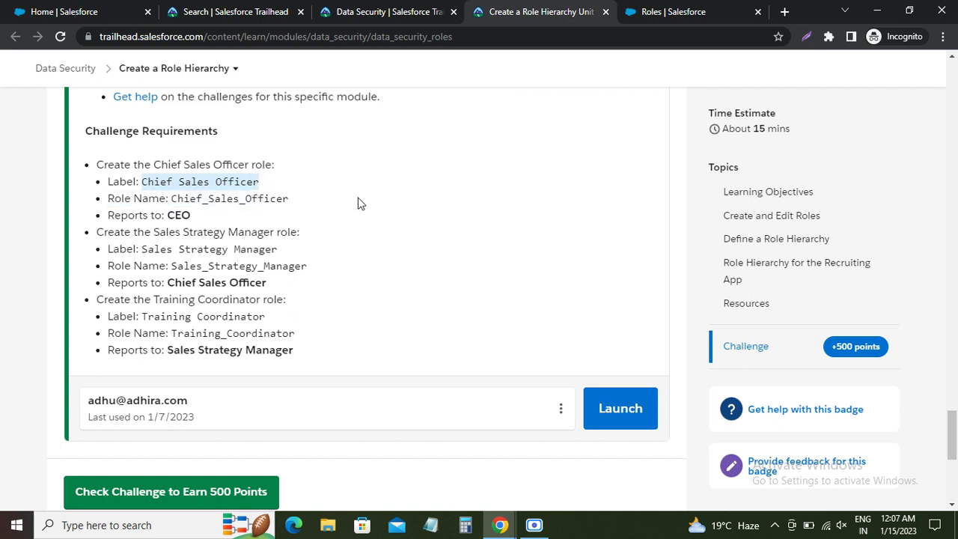
{"action": "left_click", "coordinate": [658, 12]}
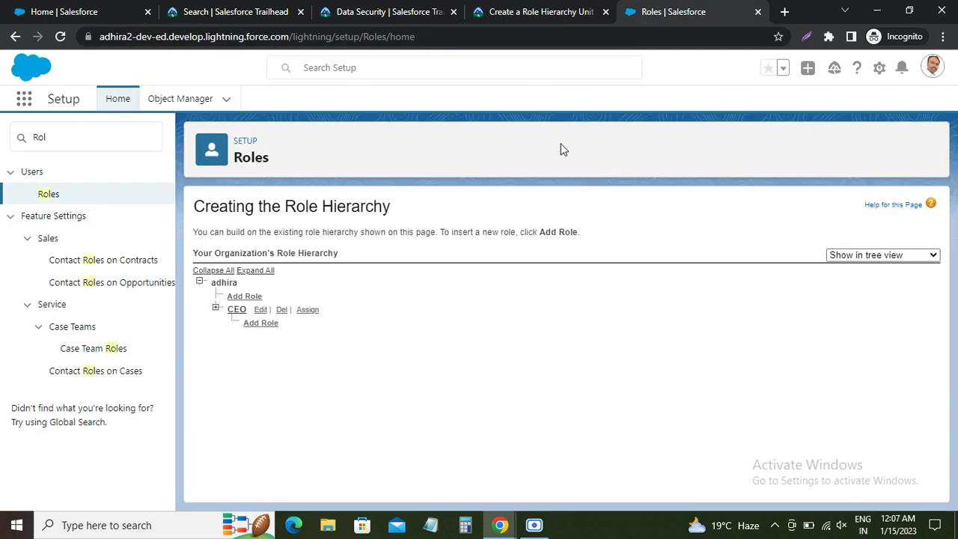
{"action": "left_click", "coordinate": [254, 324]}
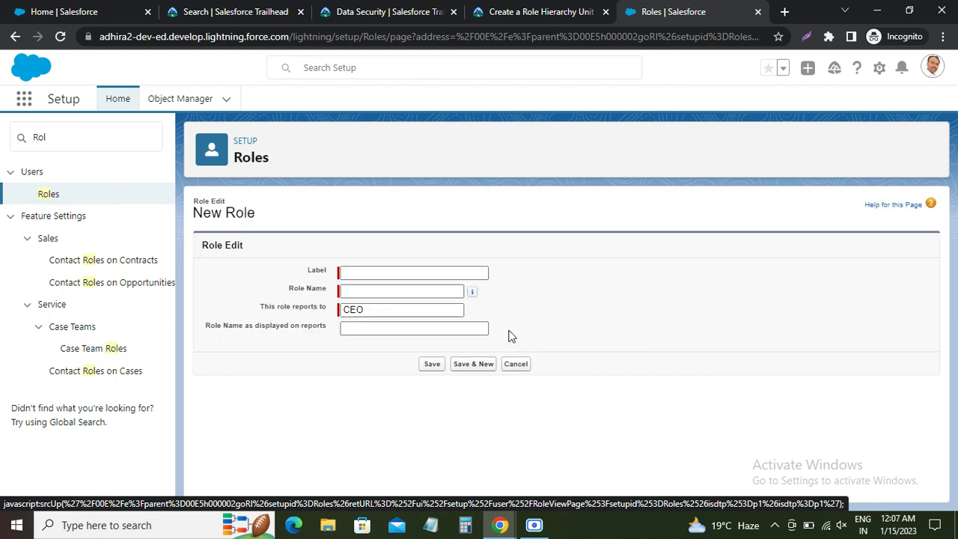
{"action": "key", "text": "ctrl+v"}
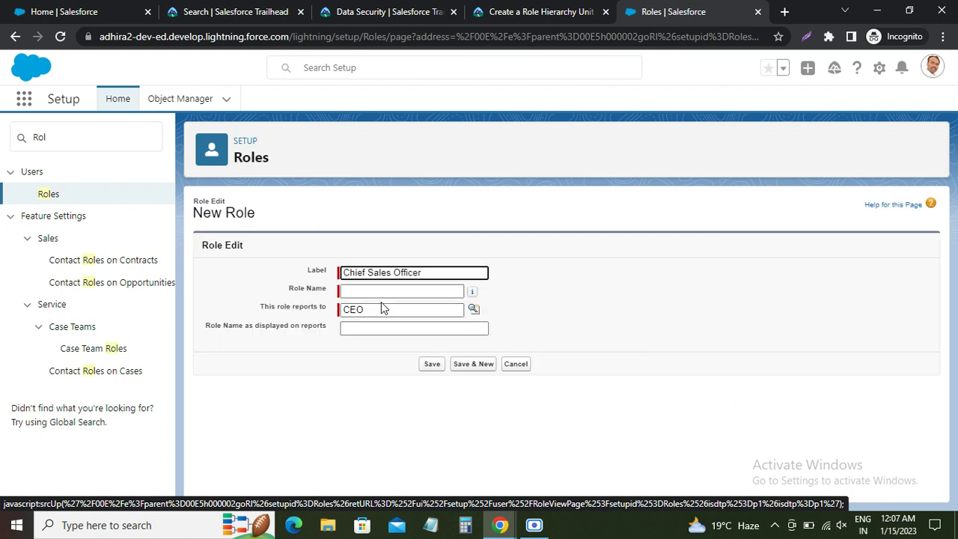
{"action": "key", "text": "Tab"}
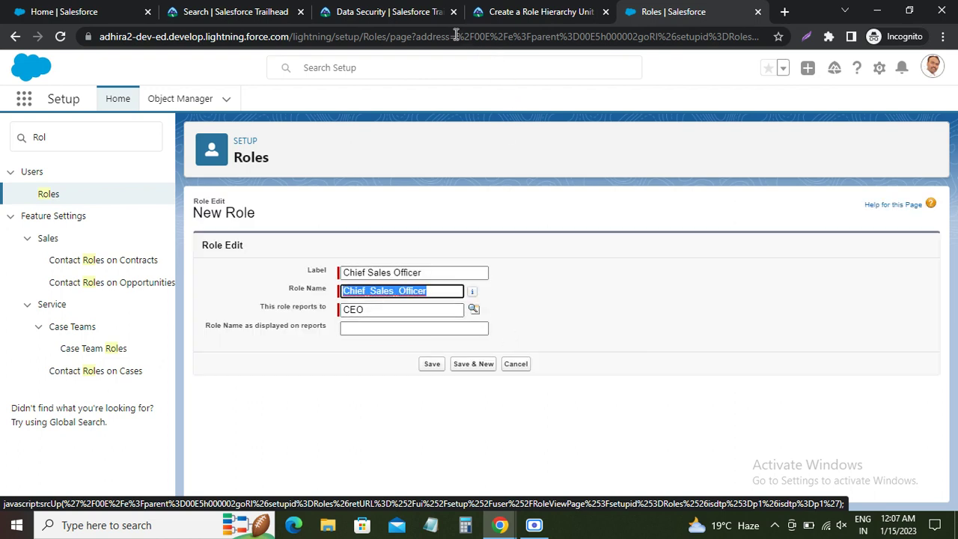
Compare the new role's name and reporting fields with the challenge's Chief Sales Officer requirements.
{"action": "left_click", "coordinate": [502, 10]}
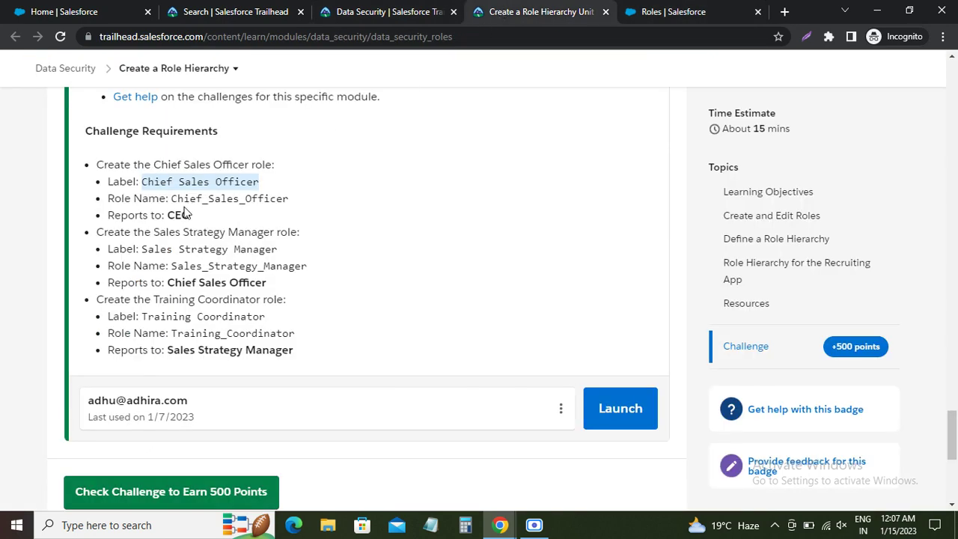
{"action": "left_click_drag", "start_coordinate": [171, 198], "coordinate": [289, 200]}
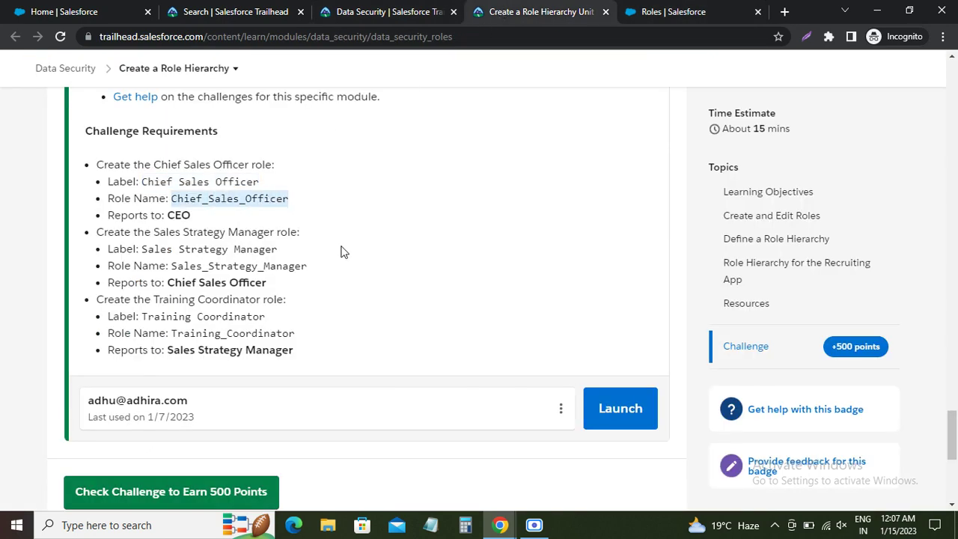
{"action": "left_click", "coordinate": [635, 14]}
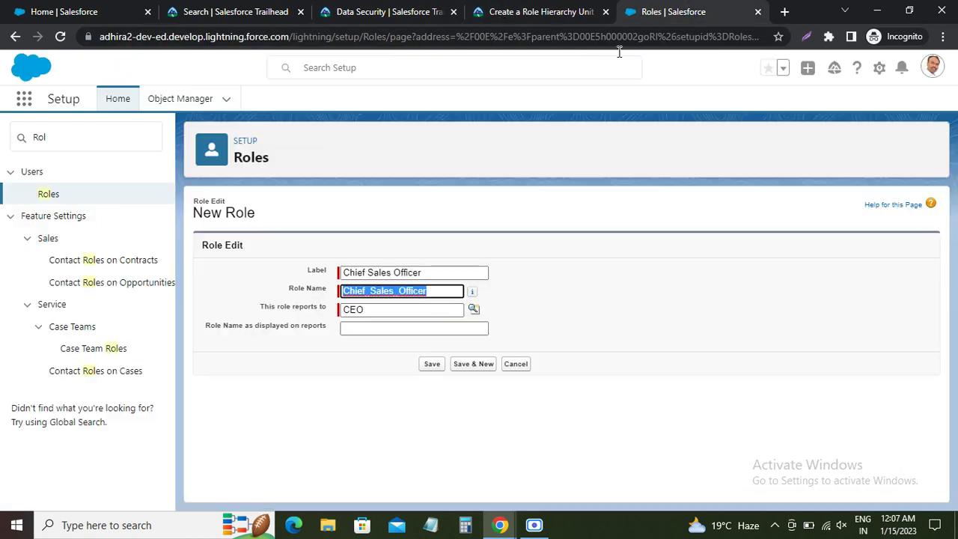
{"action": "left_click", "coordinate": [422, 273]}
{"action": "double_click", "coordinate": [407, 309]}
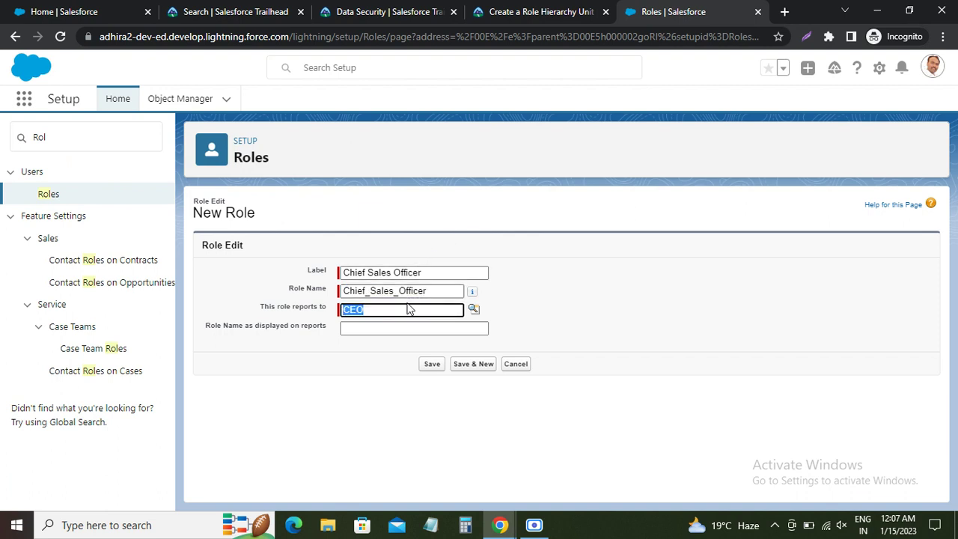
{"action": "left_click_drag", "start_coordinate": [262, 308], "coordinate": [324, 309]}
{"action": "left_click", "coordinate": [361, 314]}
Check the required reporting role CEO in the challenge, and save the Chief Sales Officer role while starting another new role.
{"action": "left_click", "coordinate": [539, 12]}
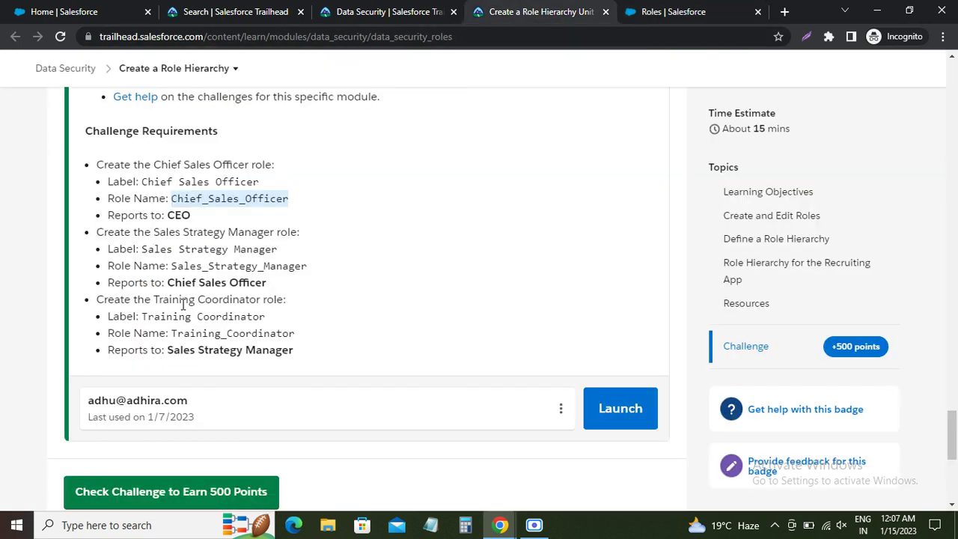
{"action": "left_click", "coordinate": [180, 217]}
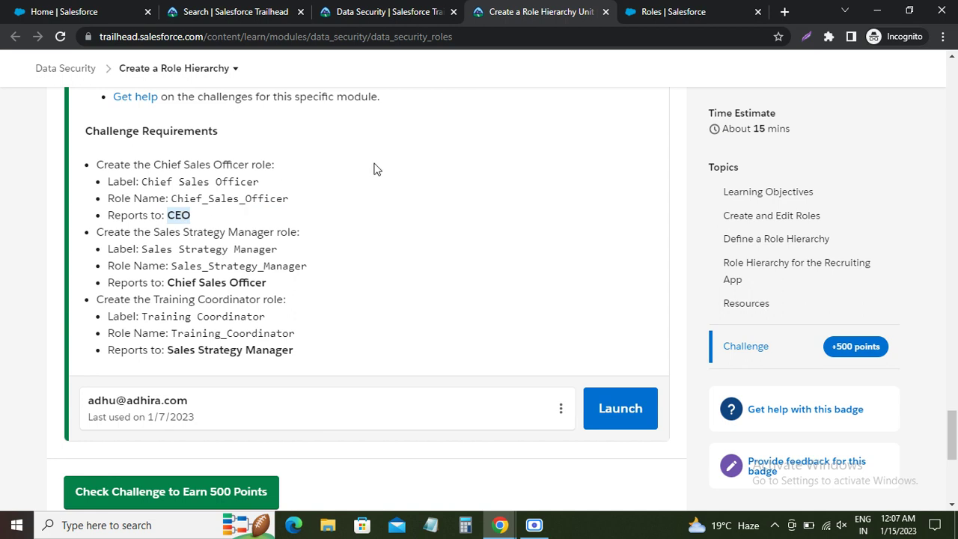
{"action": "left_click", "coordinate": [659, 12]}
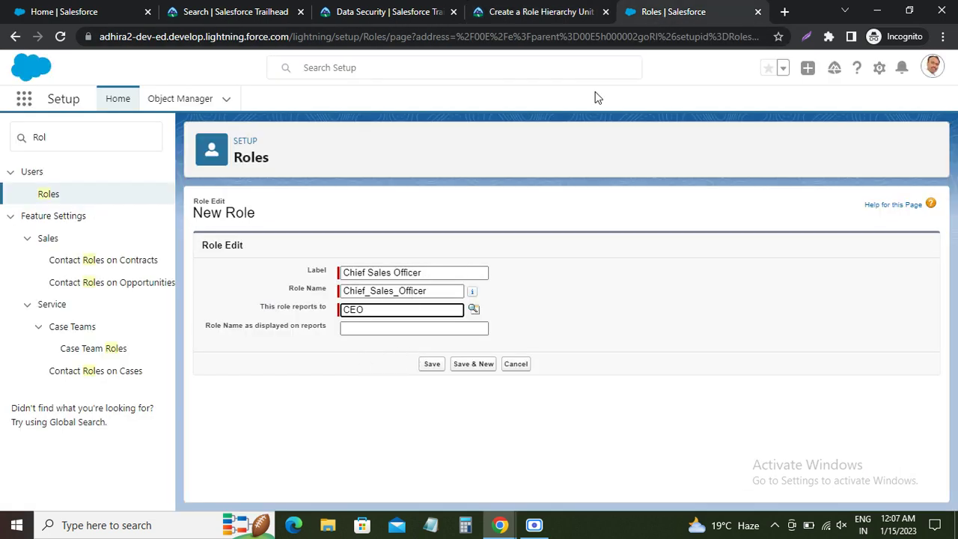
{"action": "left_click", "coordinate": [473, 364]}
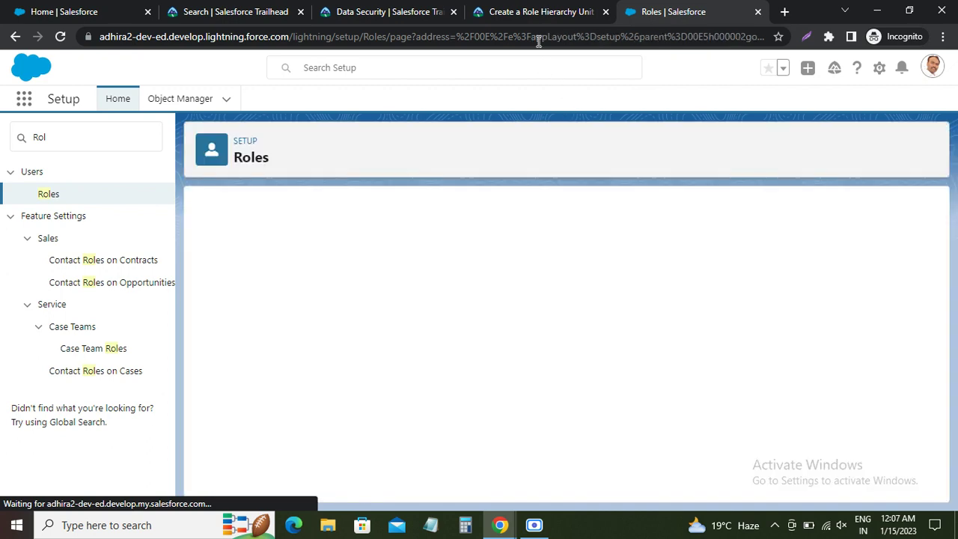
Fill the new role's label with Sales Strategy Manager copied from the challenge and its role name with Sales_Strategy_Manager.
{"action": "left_click", "coordinate": [528, 12]}
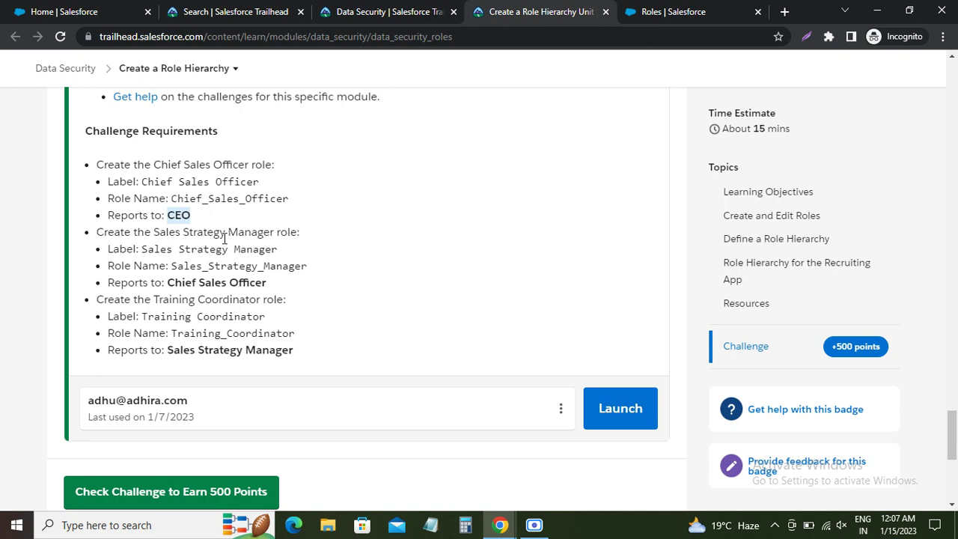
{"action": "left_click_drag", "start_coordinate": [180, 235], "coordinate": [298, 234]}
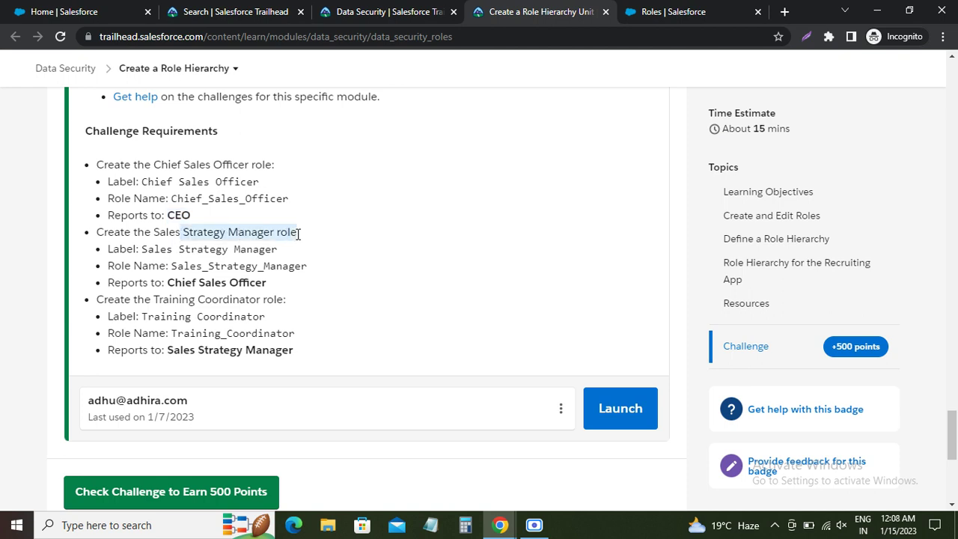
{"action": "left_click_drag", "start_coordinate": [142, 250], "coordinate": [279, 246]}
{"action": "key", "text": "ctrl+c"}
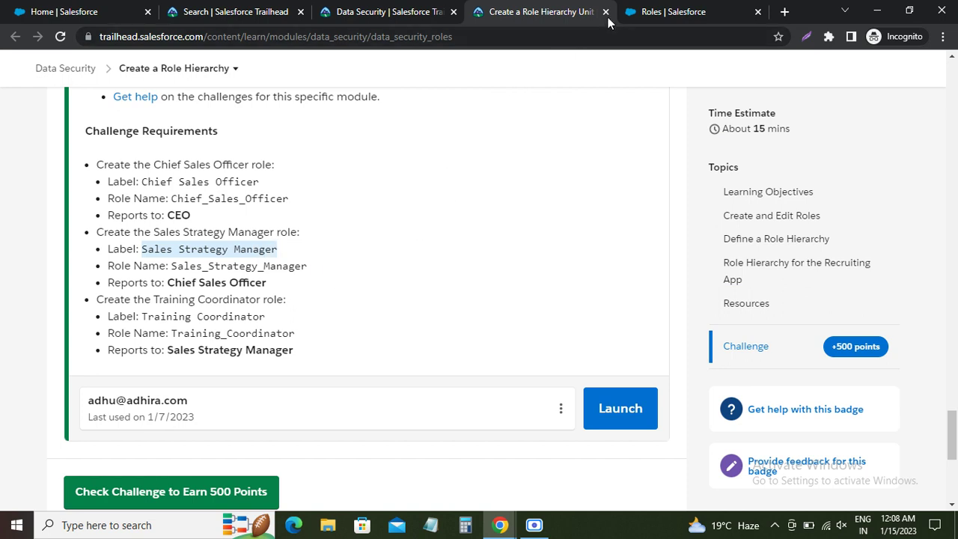
{"action": "left_click", "coordinate": [645, 11]}
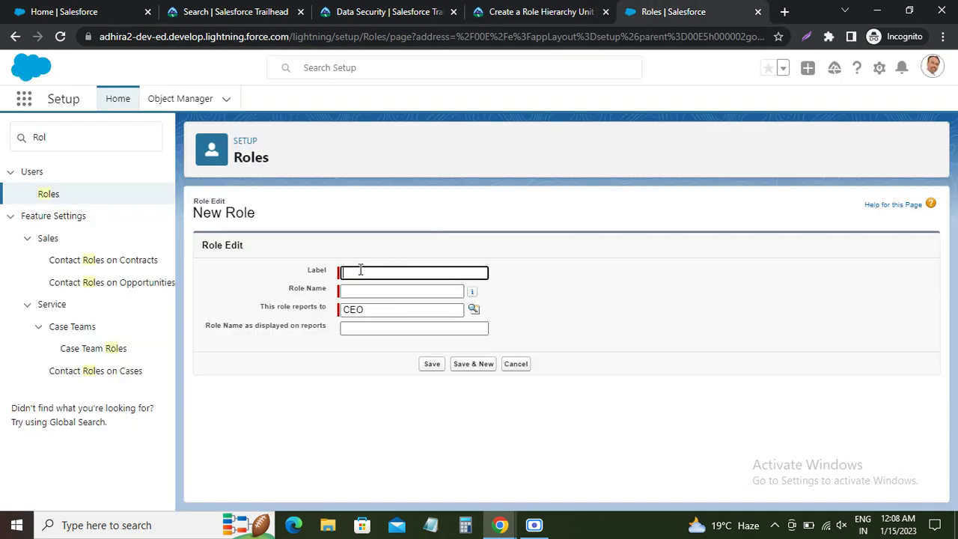
{"action": "key", "text": "ctrl+v"}
{"action": "key", "text": "Tab"}
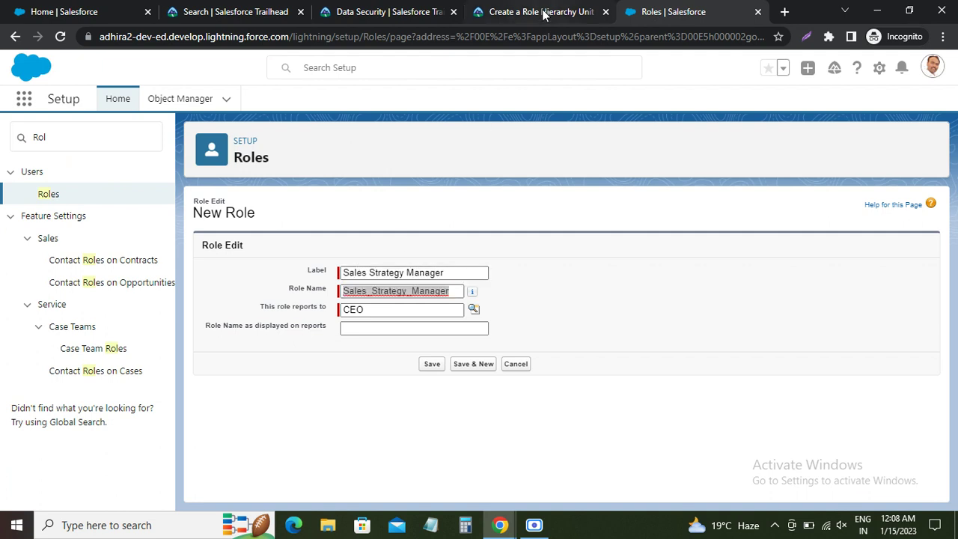
Replace the new role's name with Sales_Strategy_Manager copied from the challenge requirements.
{"action": "left_click", "coordinate": [542, 11]}
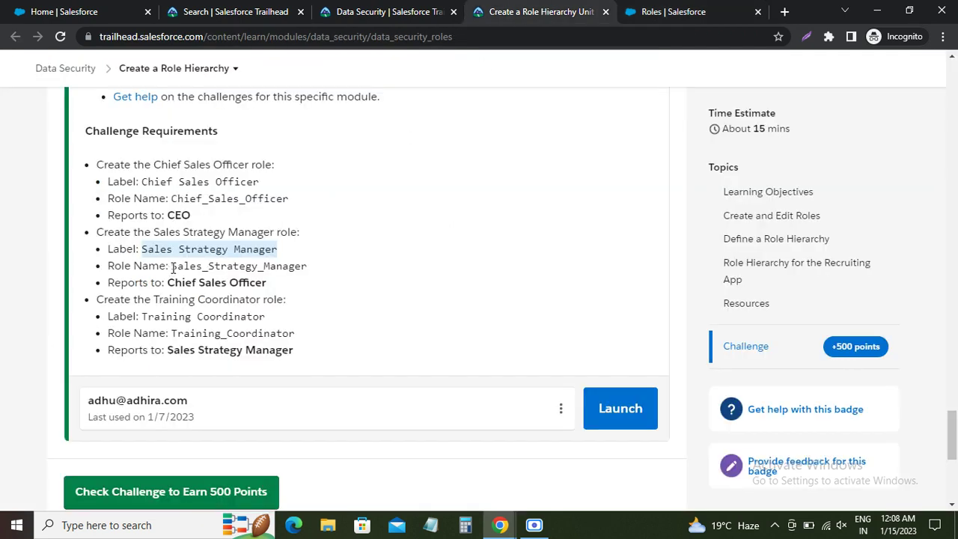
{"action": "left_click_drag", "start_coordinate": [173, 268], "coordinate": [309, 272]}
{"action": "key", "text": "ctrl+c"}
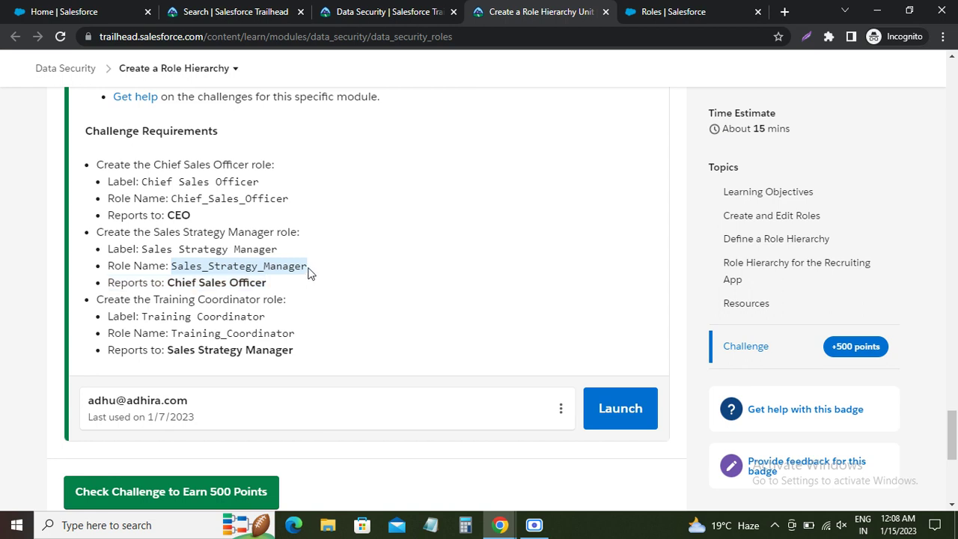
{"action": "left_click", "coordinate": [671, 11]}
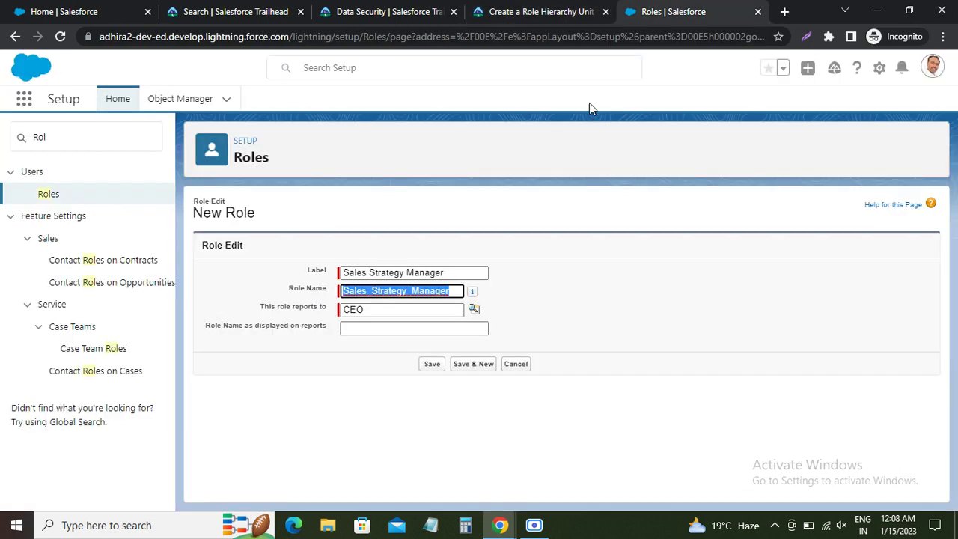
{"action": "key", "text": "ctrl+v"}
{"action": "key", "text": "Tab"}
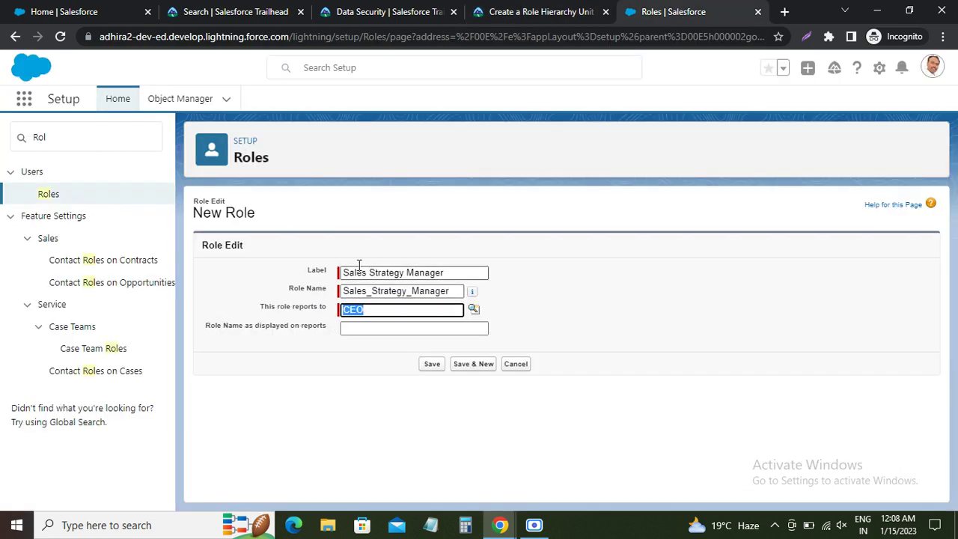
Set the Sales Strategy Manager role to report to Chief Sales Officer as the challenge requires, and save it while starting another new role.
{"action": "left_click", "coordinate": [507, 12]}
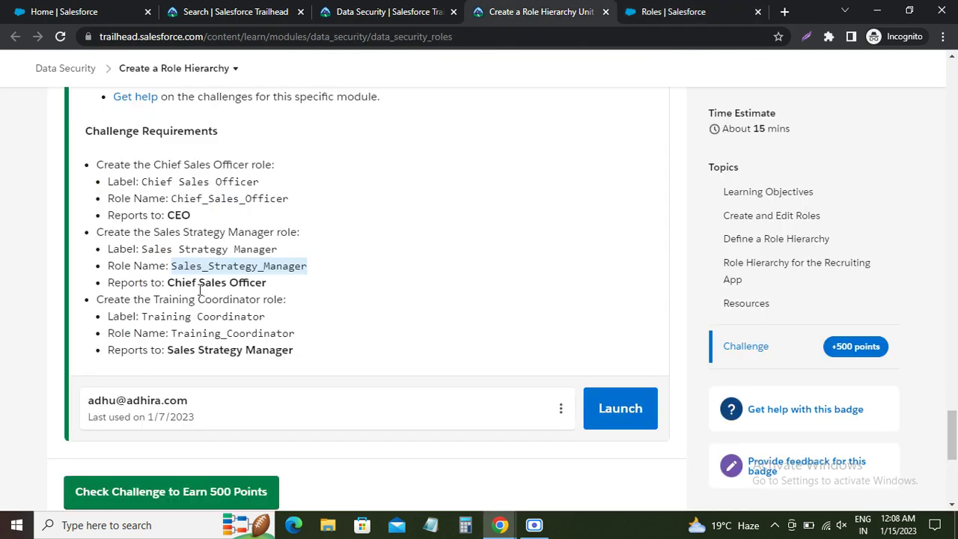
{"action": "left_click_drag", "start_coordinate": [169, 282], "coordinate": [302, 280]}
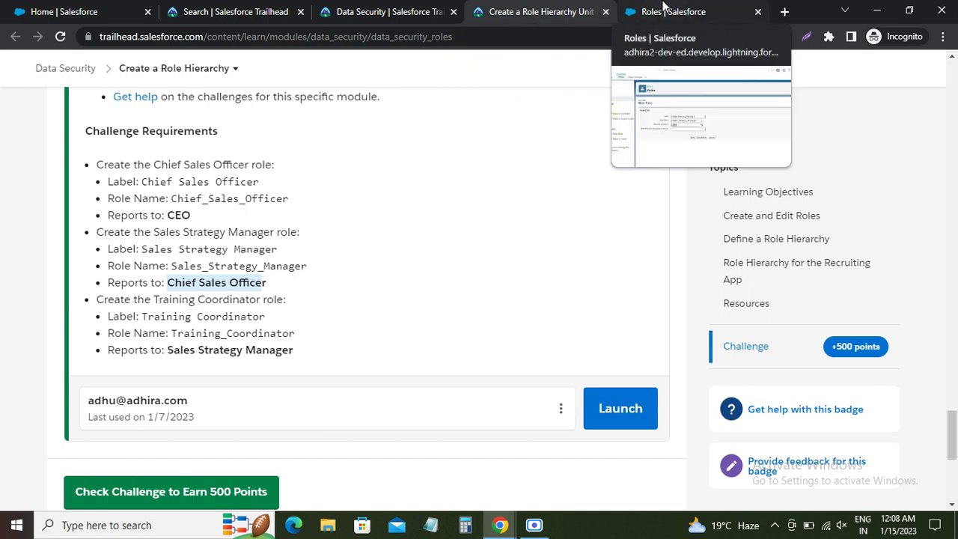
{"action": "left_click", "coordinate": [663, 9]}
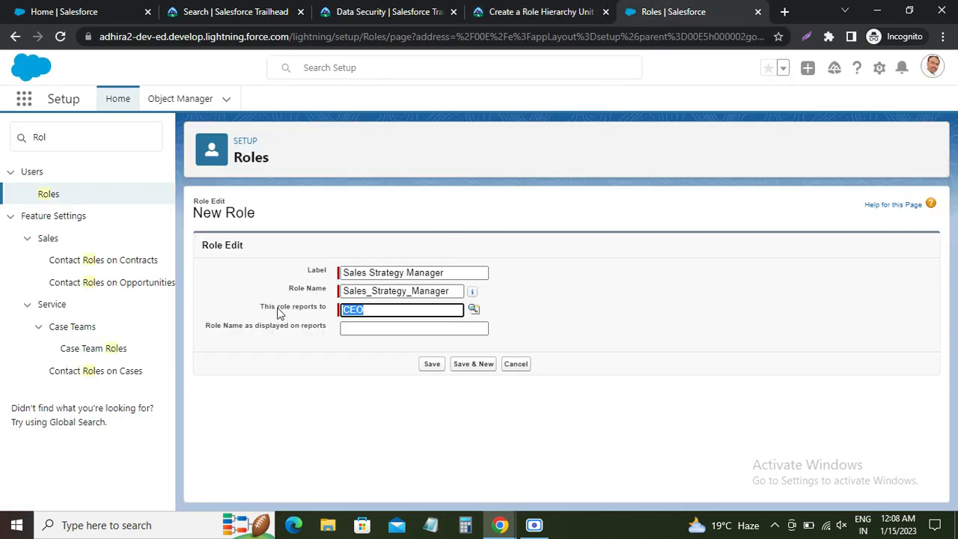
{"action": "left_click_drag", "start_coordinate": [262, 308], "coordinate": [322, 311]}
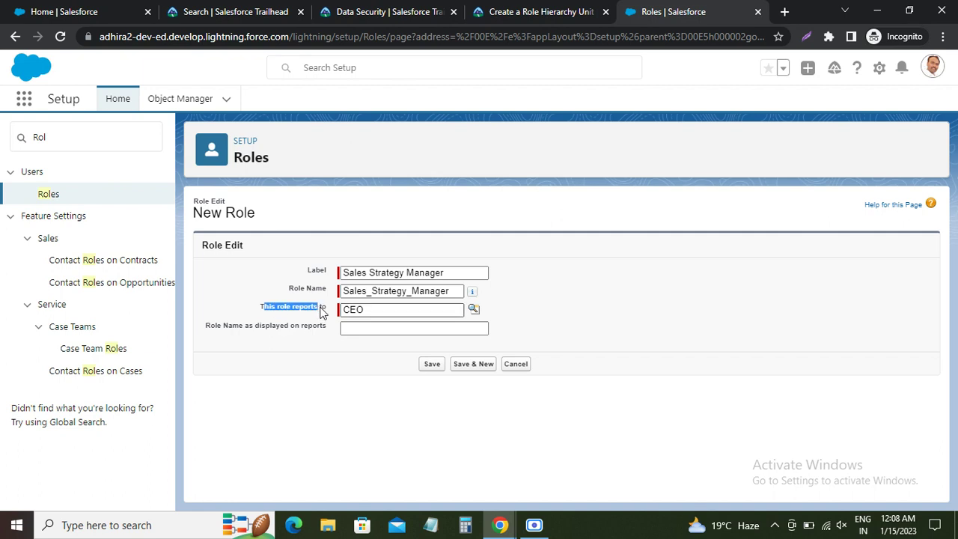
{"action": "left_click", "coordinate": [473, 310]}
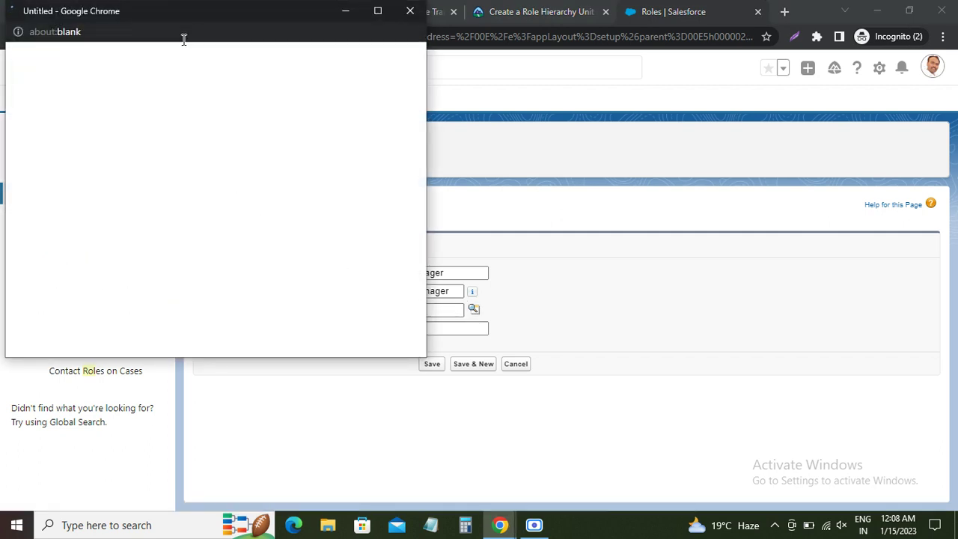
{"action": "left_click_drag", "start_coordinate": [199, 14], "coordinate": [502, 160]}
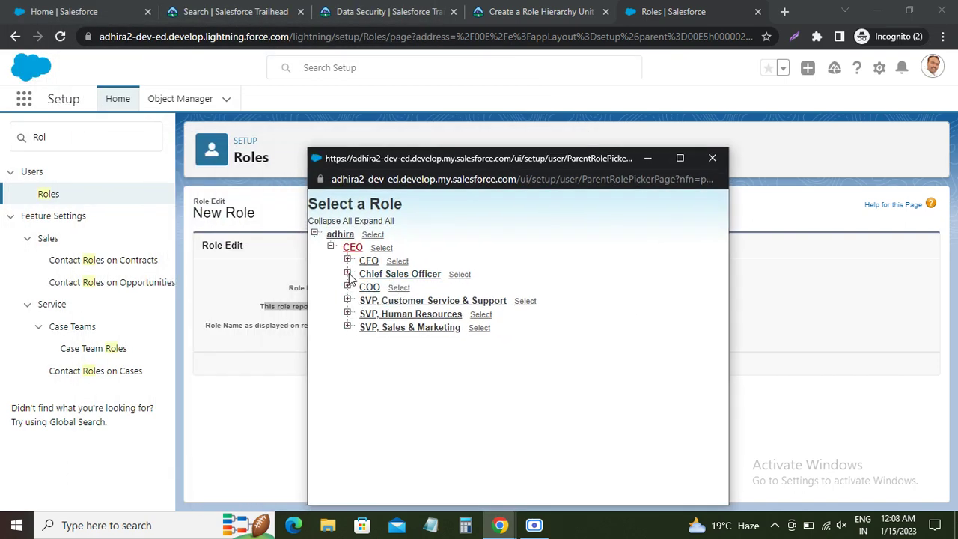
{"action": "left_click", "coordinate": [458, 275]}
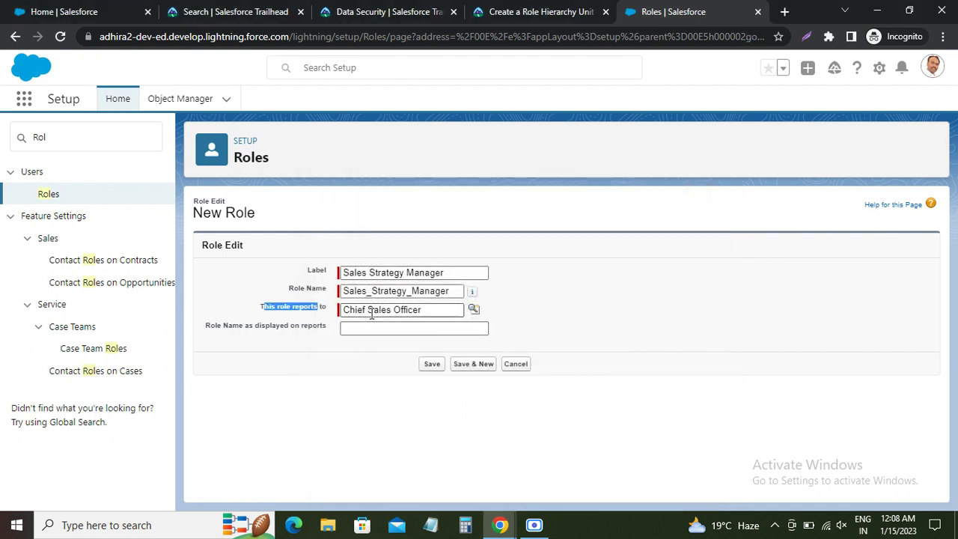
{"action": "left_click", "coordinate": [474, 366]}
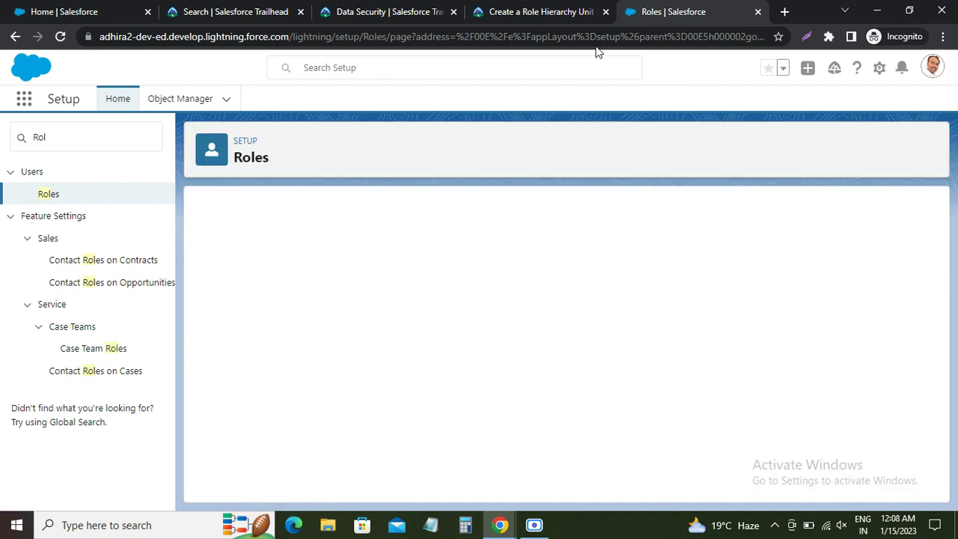
Fill the new role's label with Training Coordinator copied from the challenge requirements.
{"action": "left_click", "coordinate": [526, 16]}
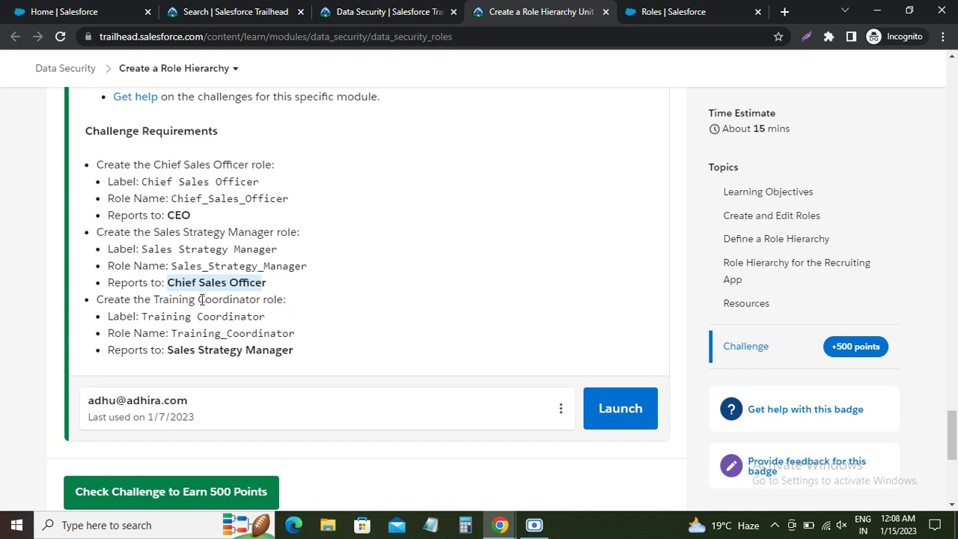
{"action": "left_click_drag", "start_coordinate": [201, 300], "coordinate": [280, 303]}
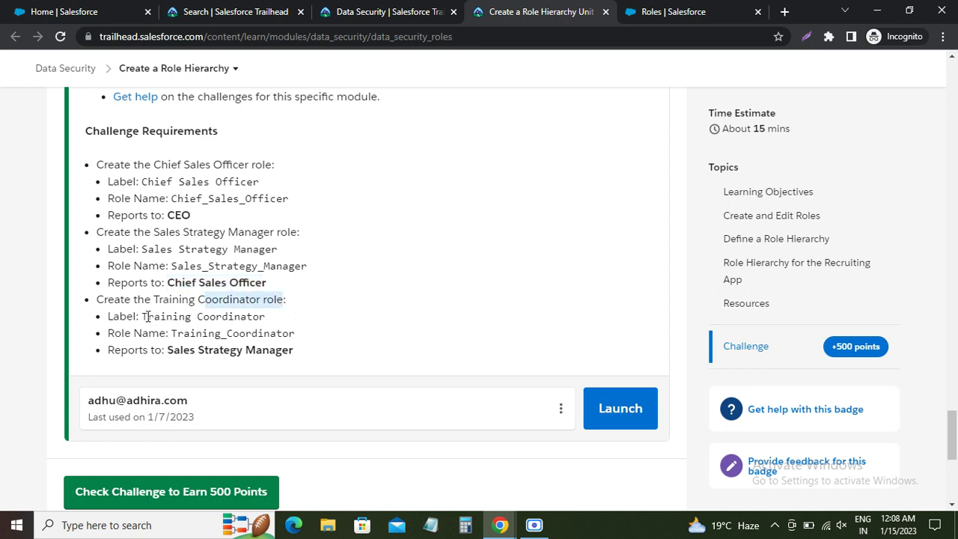
{"action": "left_click_drag", "start_coordinate": [142, 315], "coordinate": [266, 315]}
{"action": "key", "text": "ctrl+c"}
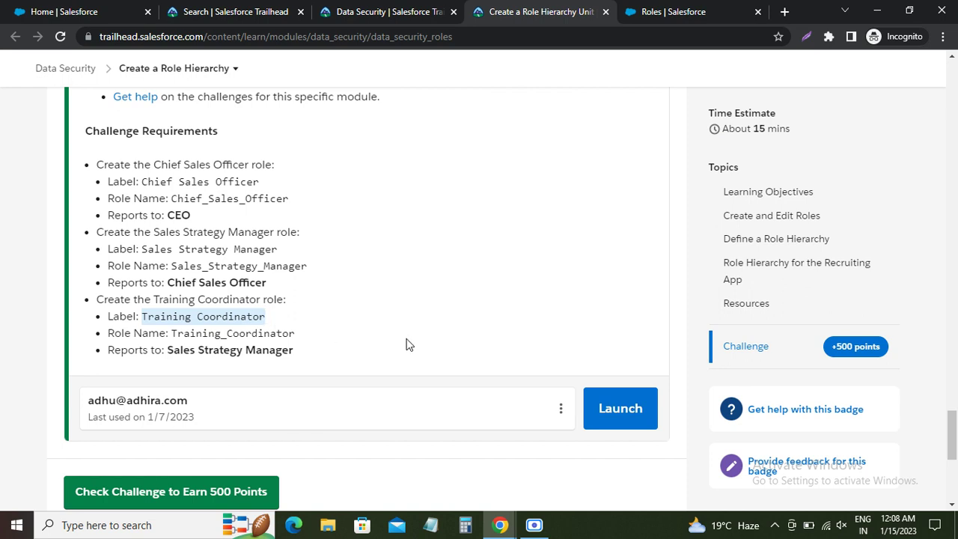
{"action": "left_click", "coordinate": [666, 12]}
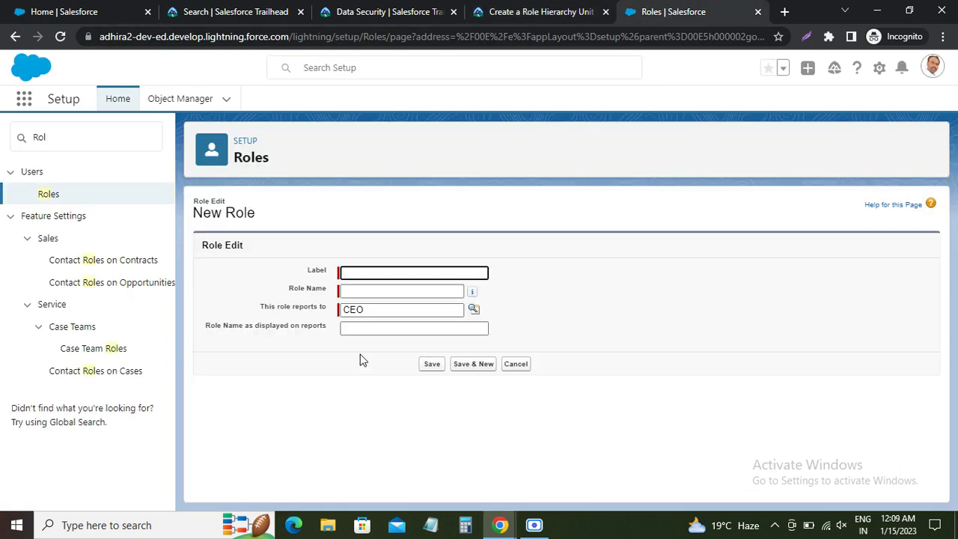
{"action": "key", "text": "ctrl+v"}
{"action": "key", "text": "Tab"}
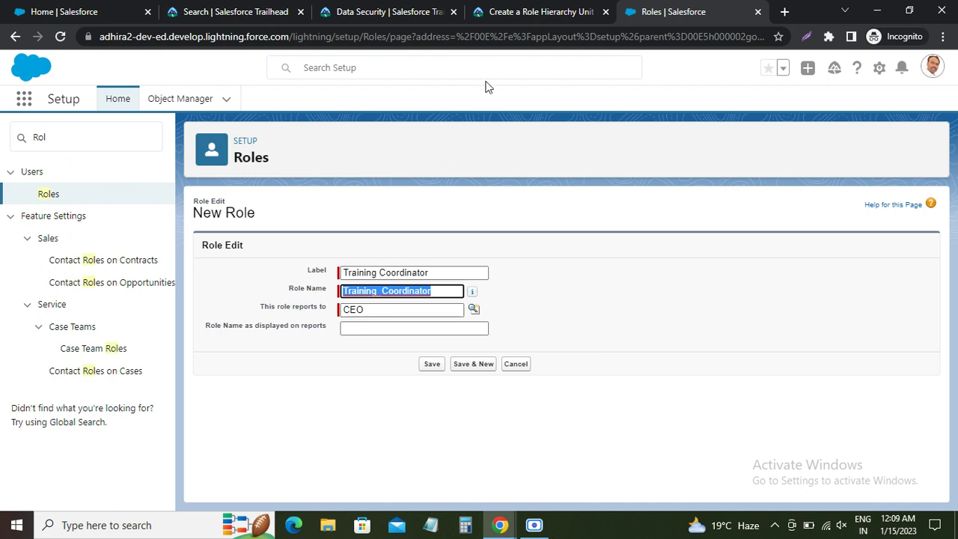
Replace the new role's name with Training_Coordinator copied from the challenge.
{"action": "left_click", "coordinate": [521, 13]}
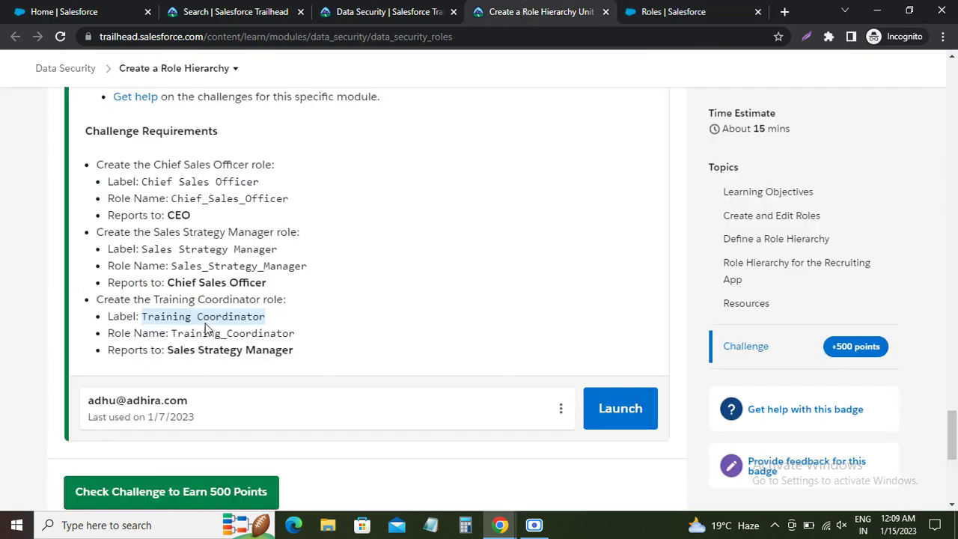
{"action": "left_click_drag", "start_coordinate": [171, 334], "coordinate": [310, 337]}
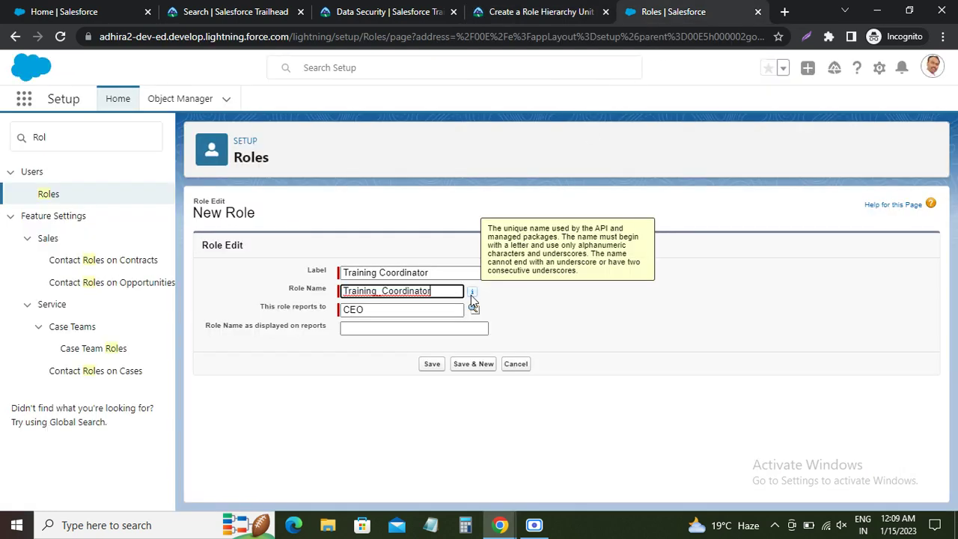
{"action": "key", "text": "Tab"}
Check the challenge's reporting requirement for Training Coordinator and set the role to report to Sales Strategy Manager under Chief Sales Officer.
{"action": "left_click", "coordinate": [512, 11]}
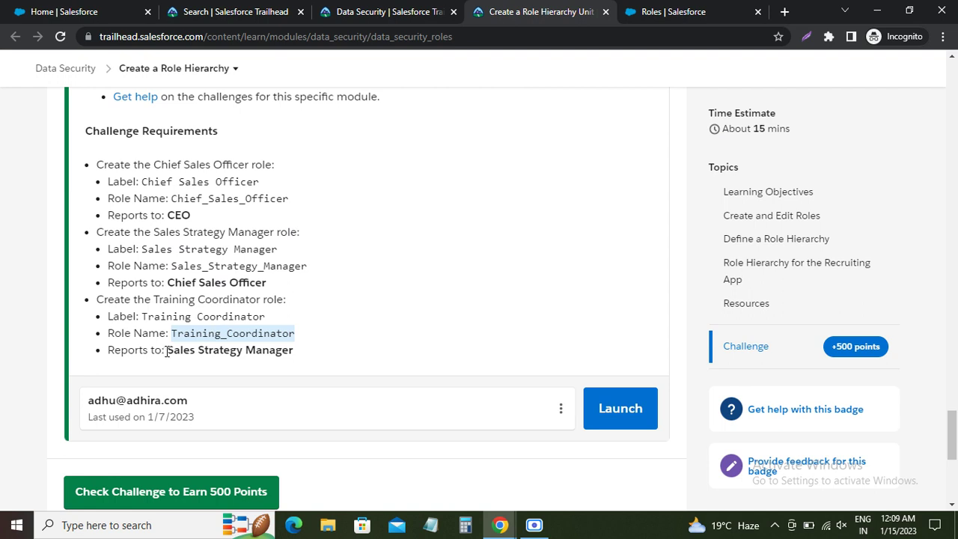
{"action": "left_click_drag", "start_coordinate": [166, 350], "coordinate": [293, 350]}
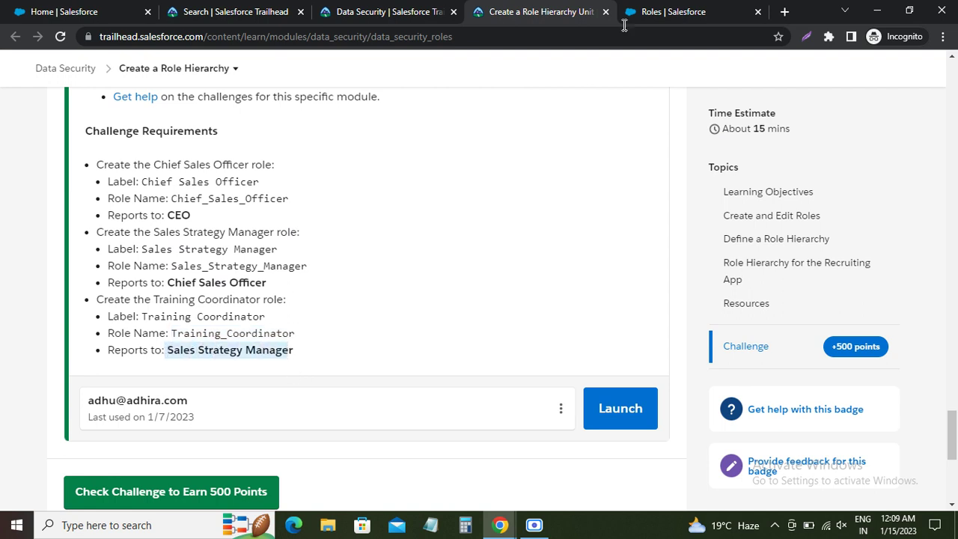
{"action": "left_click", "coordinate": [669, 11]}
{"action": "left_click_drag", "start_coordinate": [292, 307], "coordinate": [285, 325]}
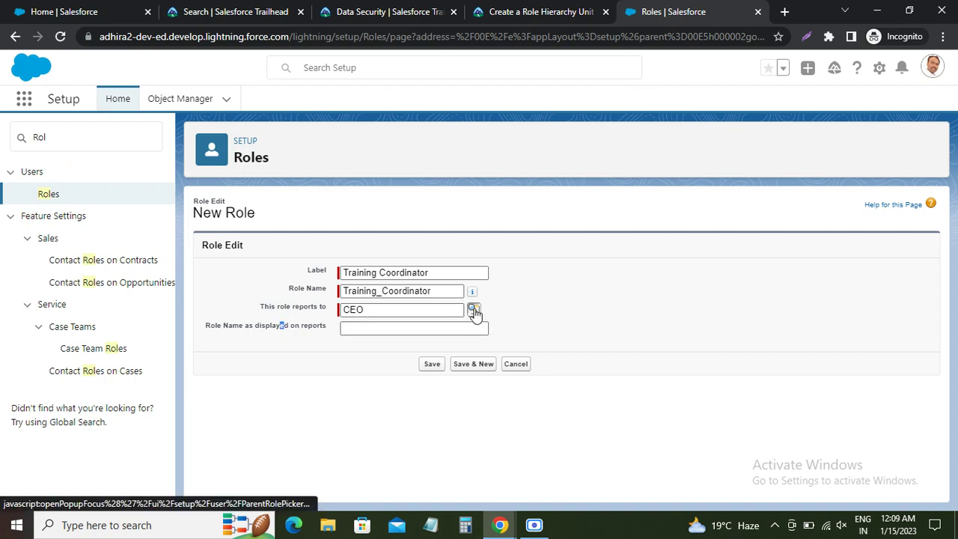
{"action": "left_click", "coordinate": [474, 311]}
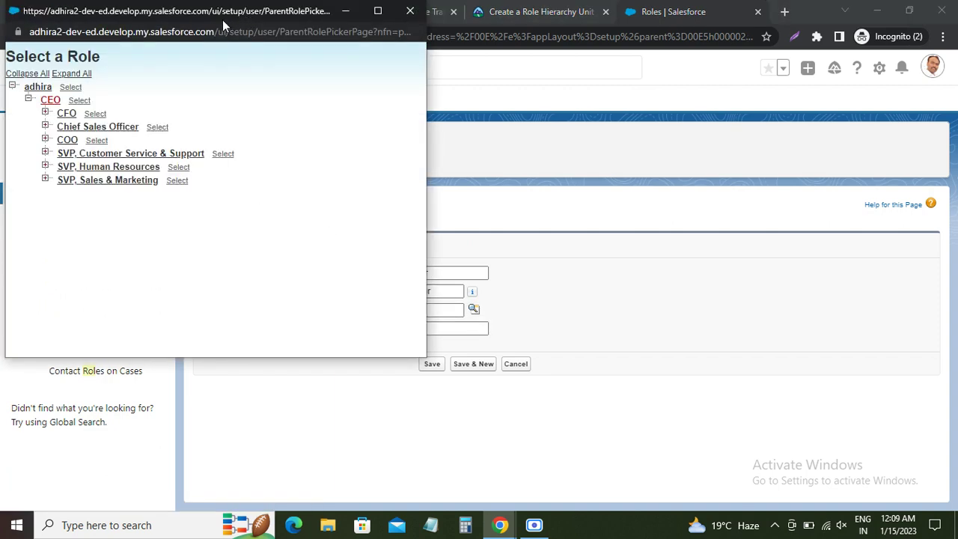
{"action": "left_click_drag", "start_coordinate": [223, 25], "coordinate": [523, 155]}
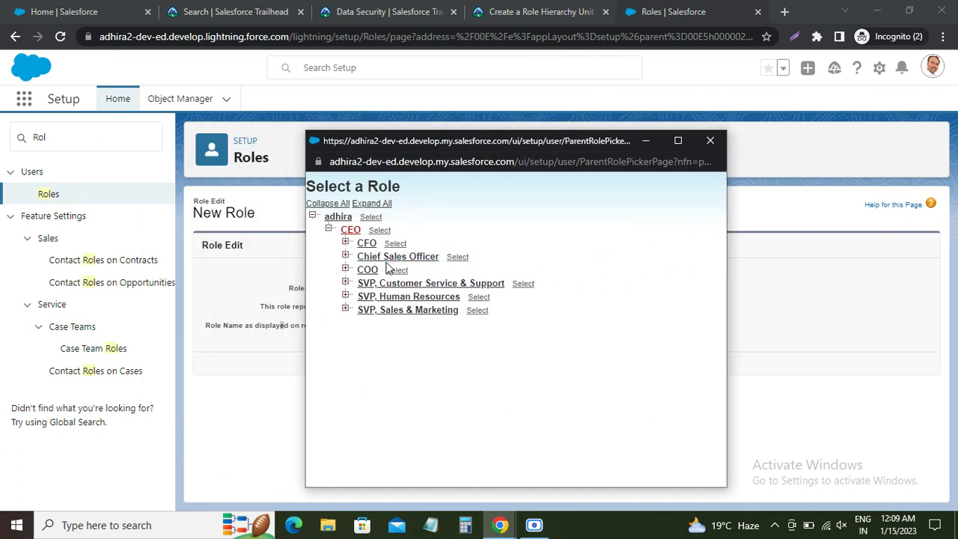
{"action": "left_click", "coordinate": [346, 256]}
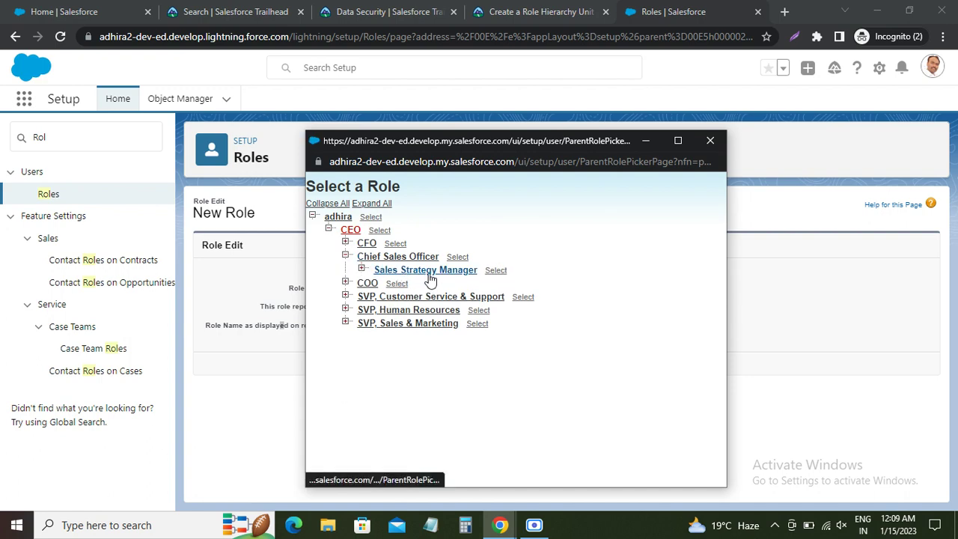
{"action": "left_click", "coordinate": [495, 271]}
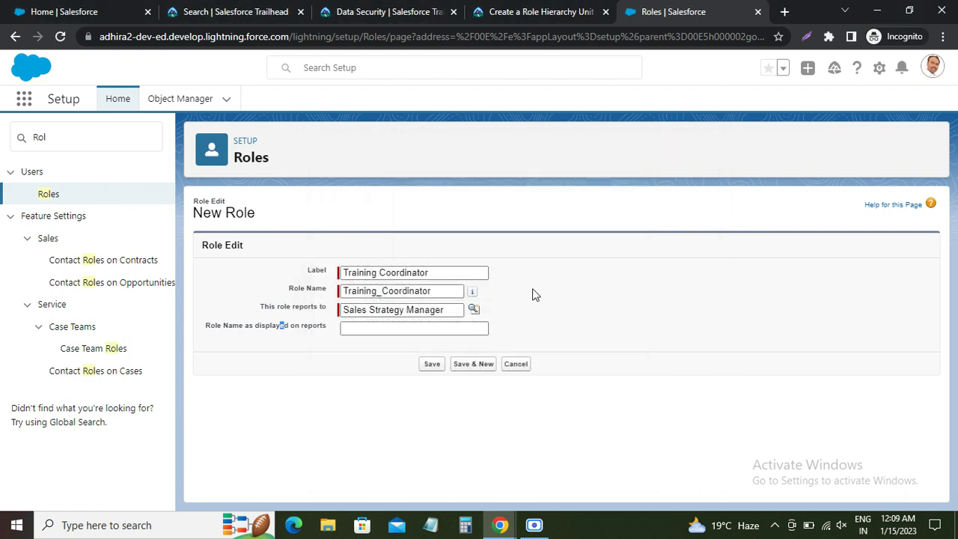
Compare the Training Coordinator role with the challenge requirements and save it.
{"action": "left_click", "coordinate": [537, 12]}
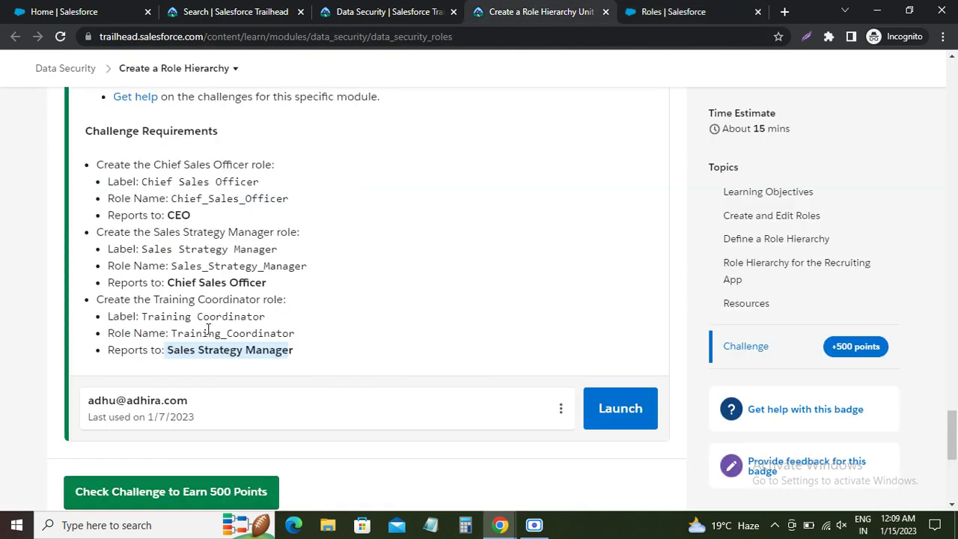
{"action": "left_click", "coordinate": [656, 18]}
{"action": "left_click", "coordinate": [435, 364]}
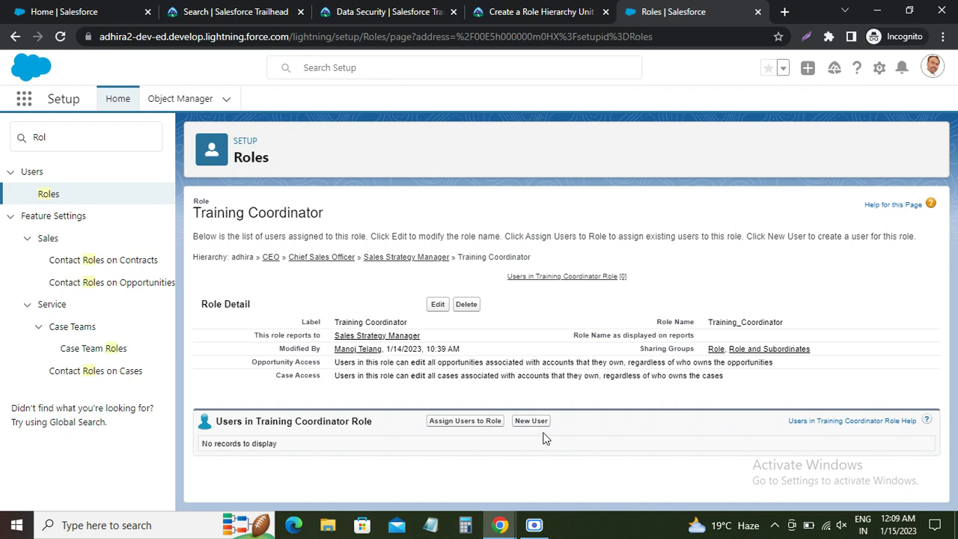
Open the organization's role hierarchy and examine the roles below Chief Sales Officer.
{"action": "left_click", "coordinate": [48, 195]}
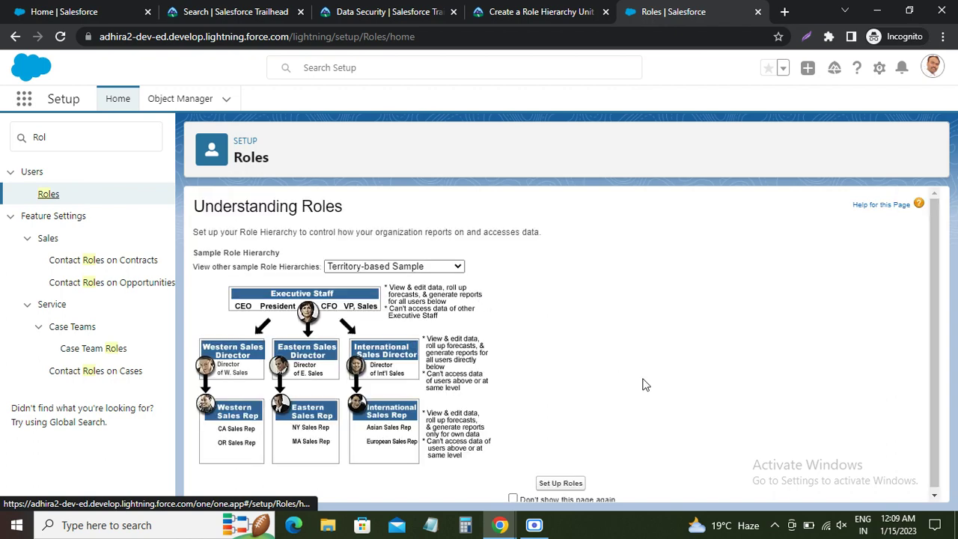
{"action": "left_click", "coordinate": [561, 480]}
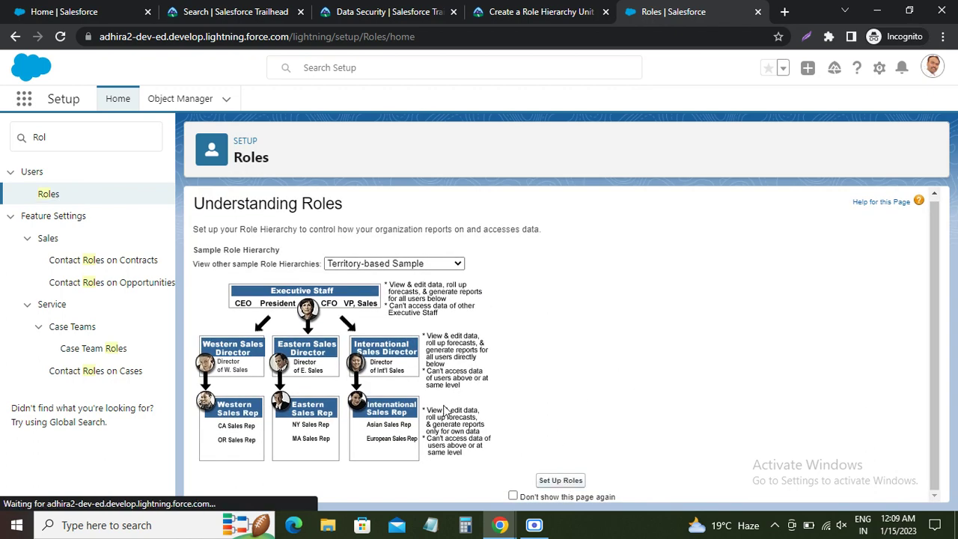
{"action": "scroll", "coordinate": [217, 330], "scroll_direction": "down", "scroll_amount": 1}
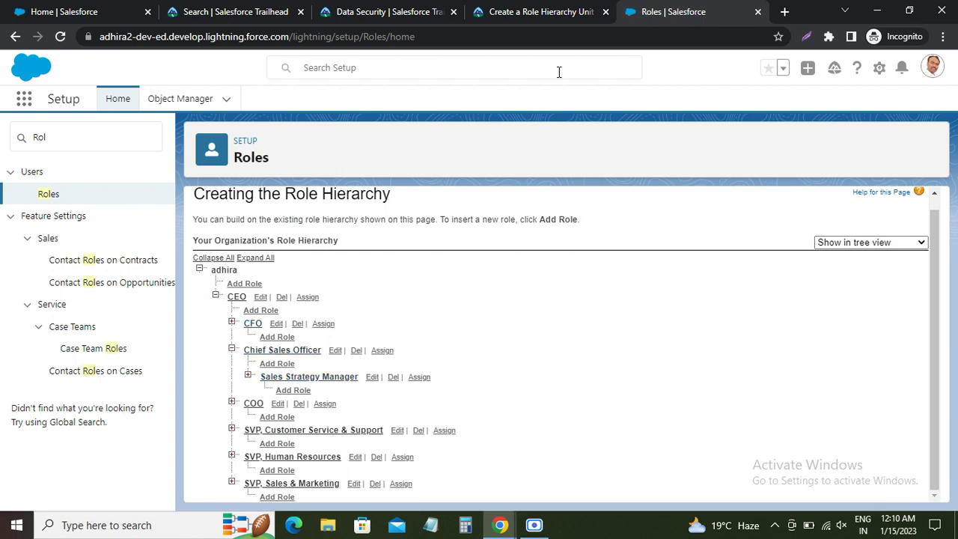
Submit the Create a Role Hierarchy challenge in Trailhead for checking to earn 500 points.
{"action": "left_click", "coordinate": [512, 12]}
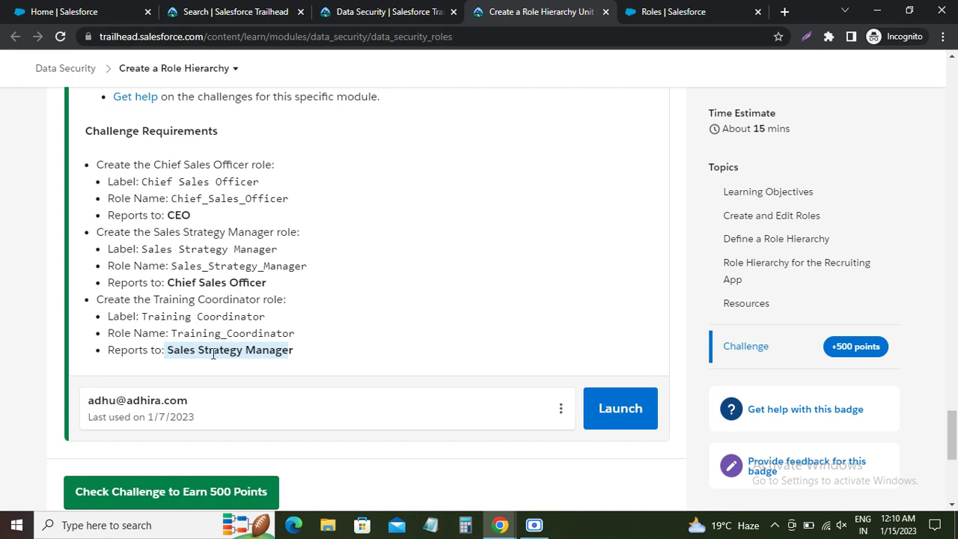
{"action": "left_click", "coordinate": [167, 494]}
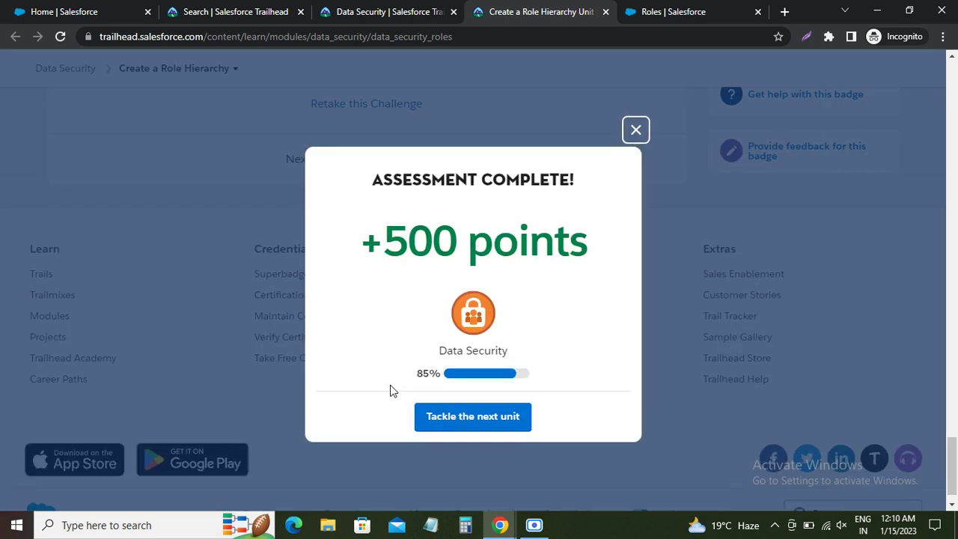
{"action": "scroll", "coordinate": [719, 327], "scroll_direction": "up", "scroll_amount": 15}
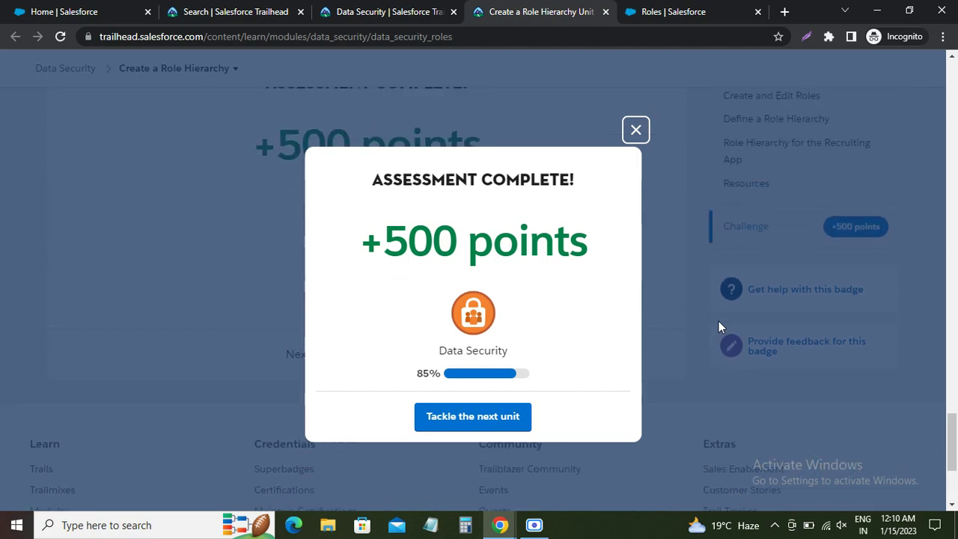
{"action": "scroll", "coordinate": [718, 323], "scroll_direction": "up", "scroll_amount": 15}
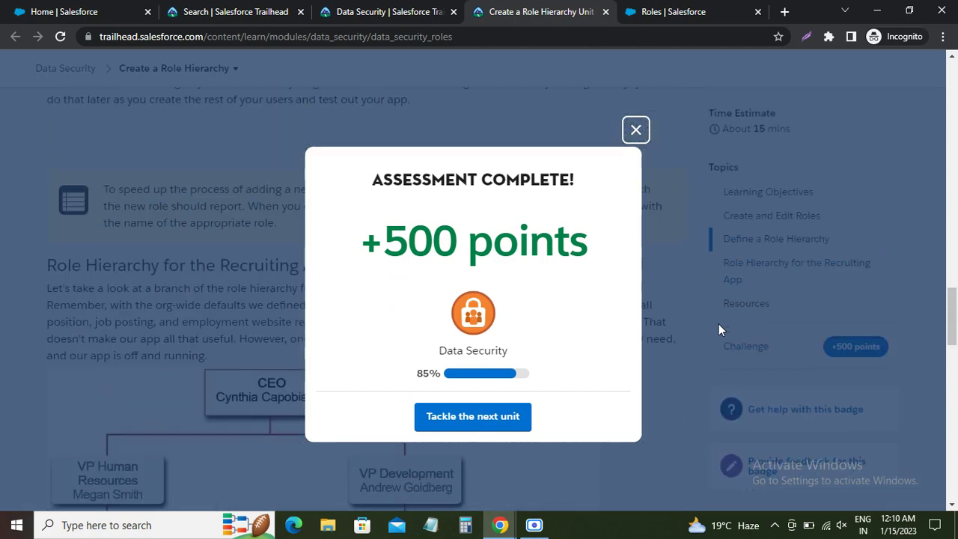
{"action": "scroll", "coordinate": [720, 328], "scroll_direction": "up", "scroll_amount": 10}
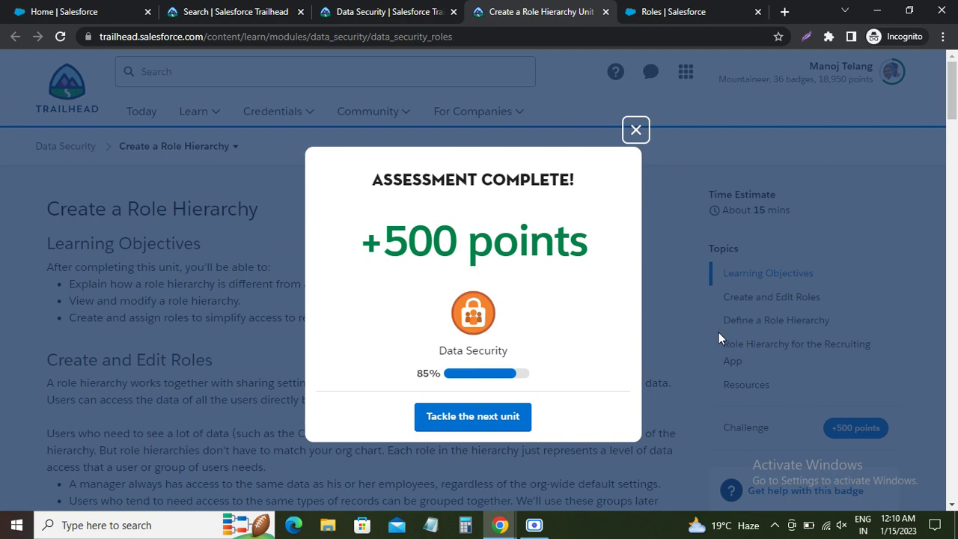
{"action": "scroll", "coordinate": [698, 333], "scroll_direction": "down", "scroll_amount": 10}
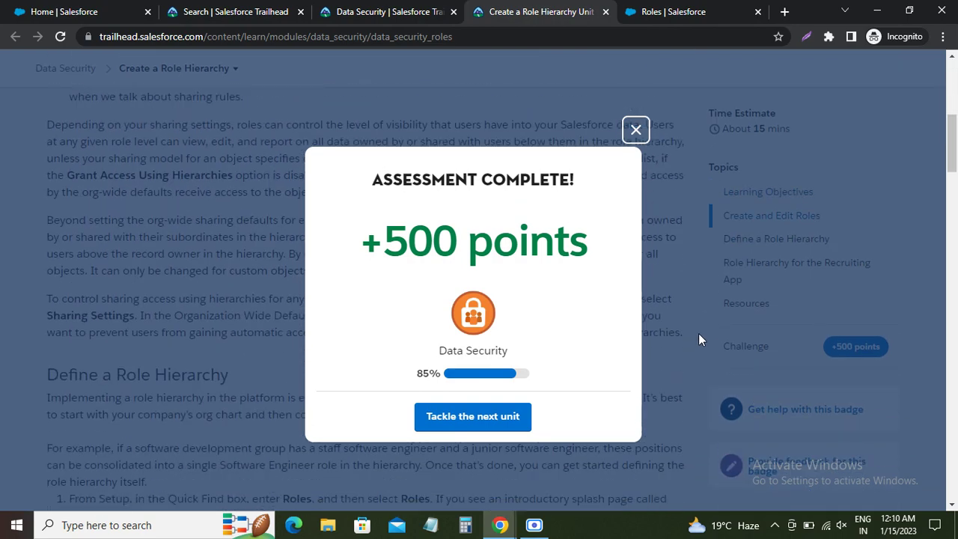
{"action": "scroll", "coordinate": [699, 334], "scroll_direction": "down", "scroll_amount": 10}
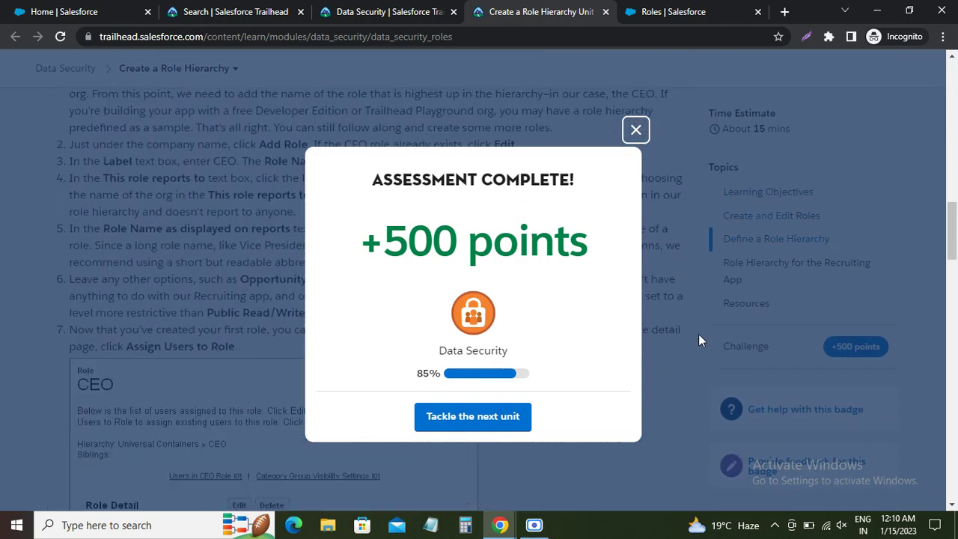
{"action": "left_click", "coordinate": [531, 524]}
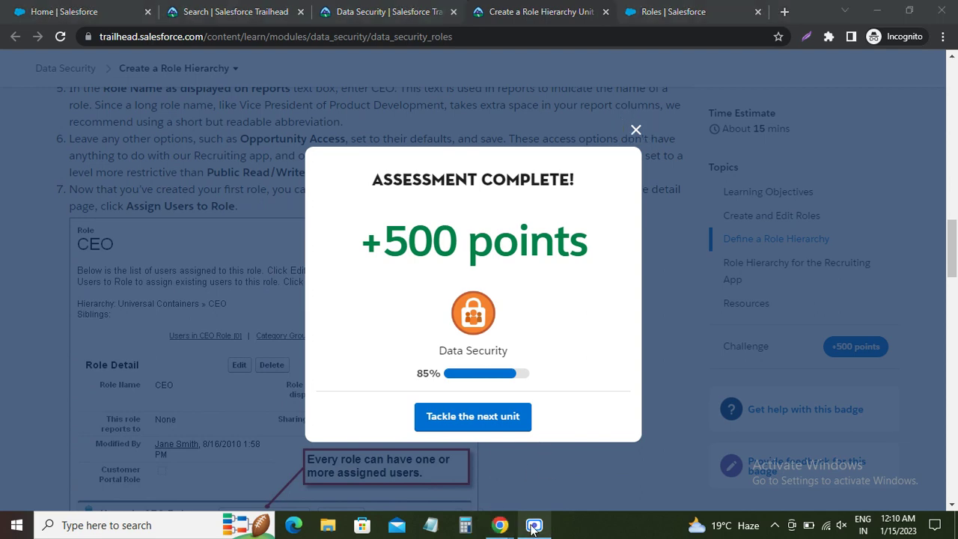